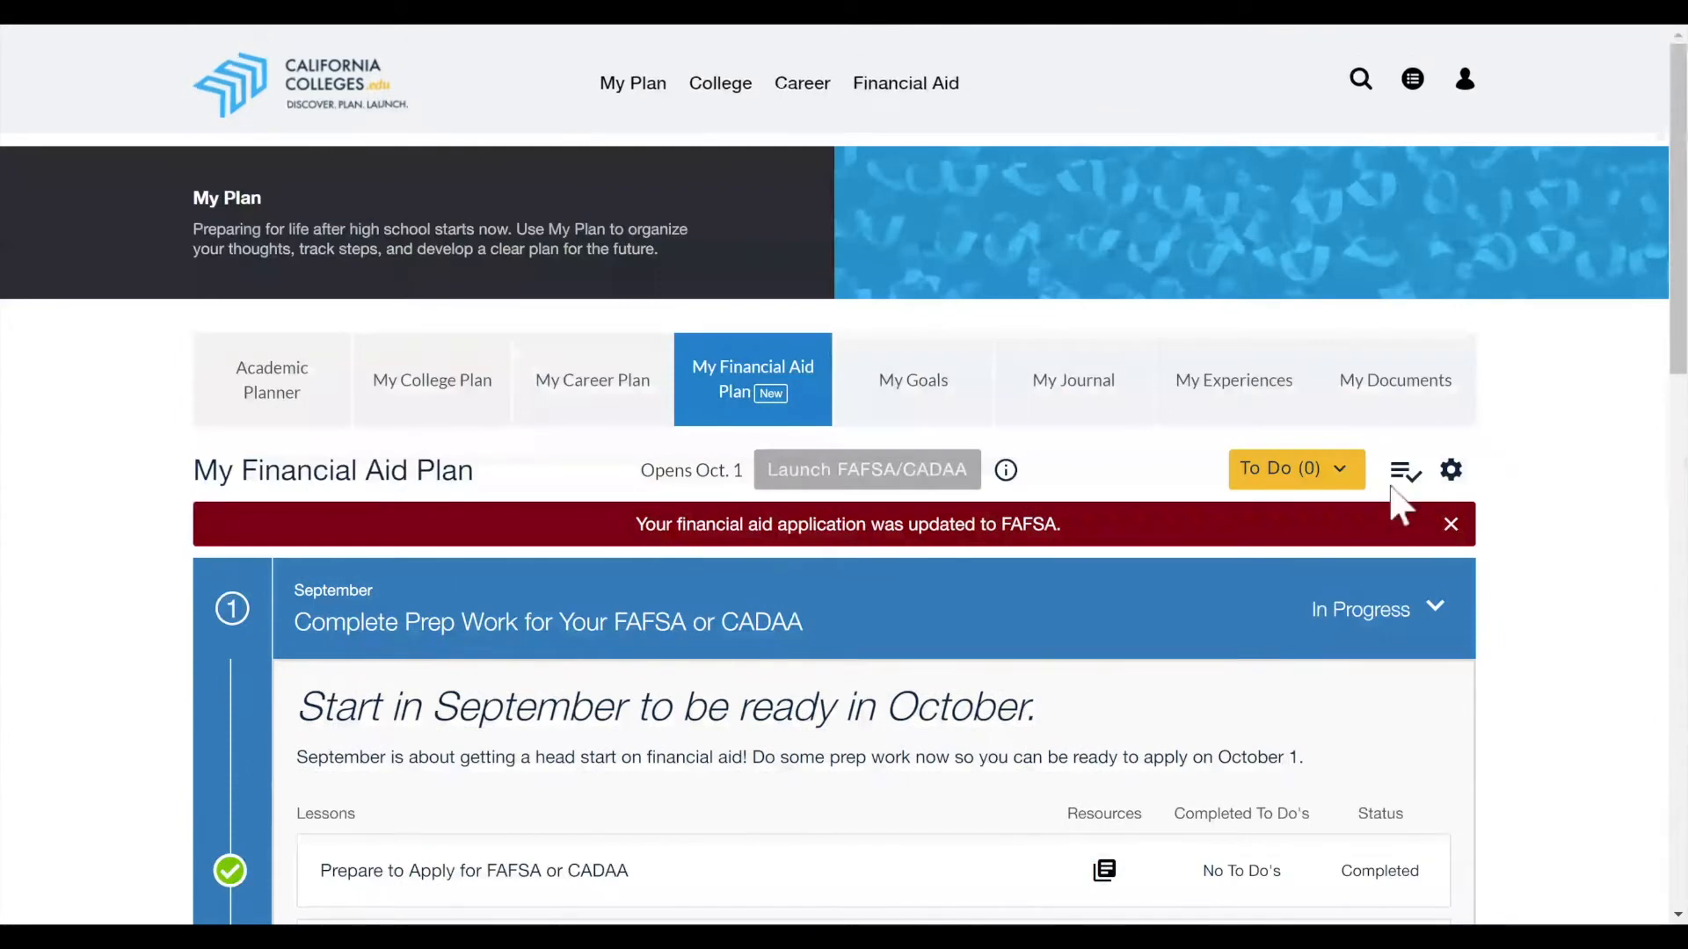
- Switch the plan's financial aid application to CADAA and look over the September and October lessons
{"action": "left_click", "coordinate": [1451, 470]}
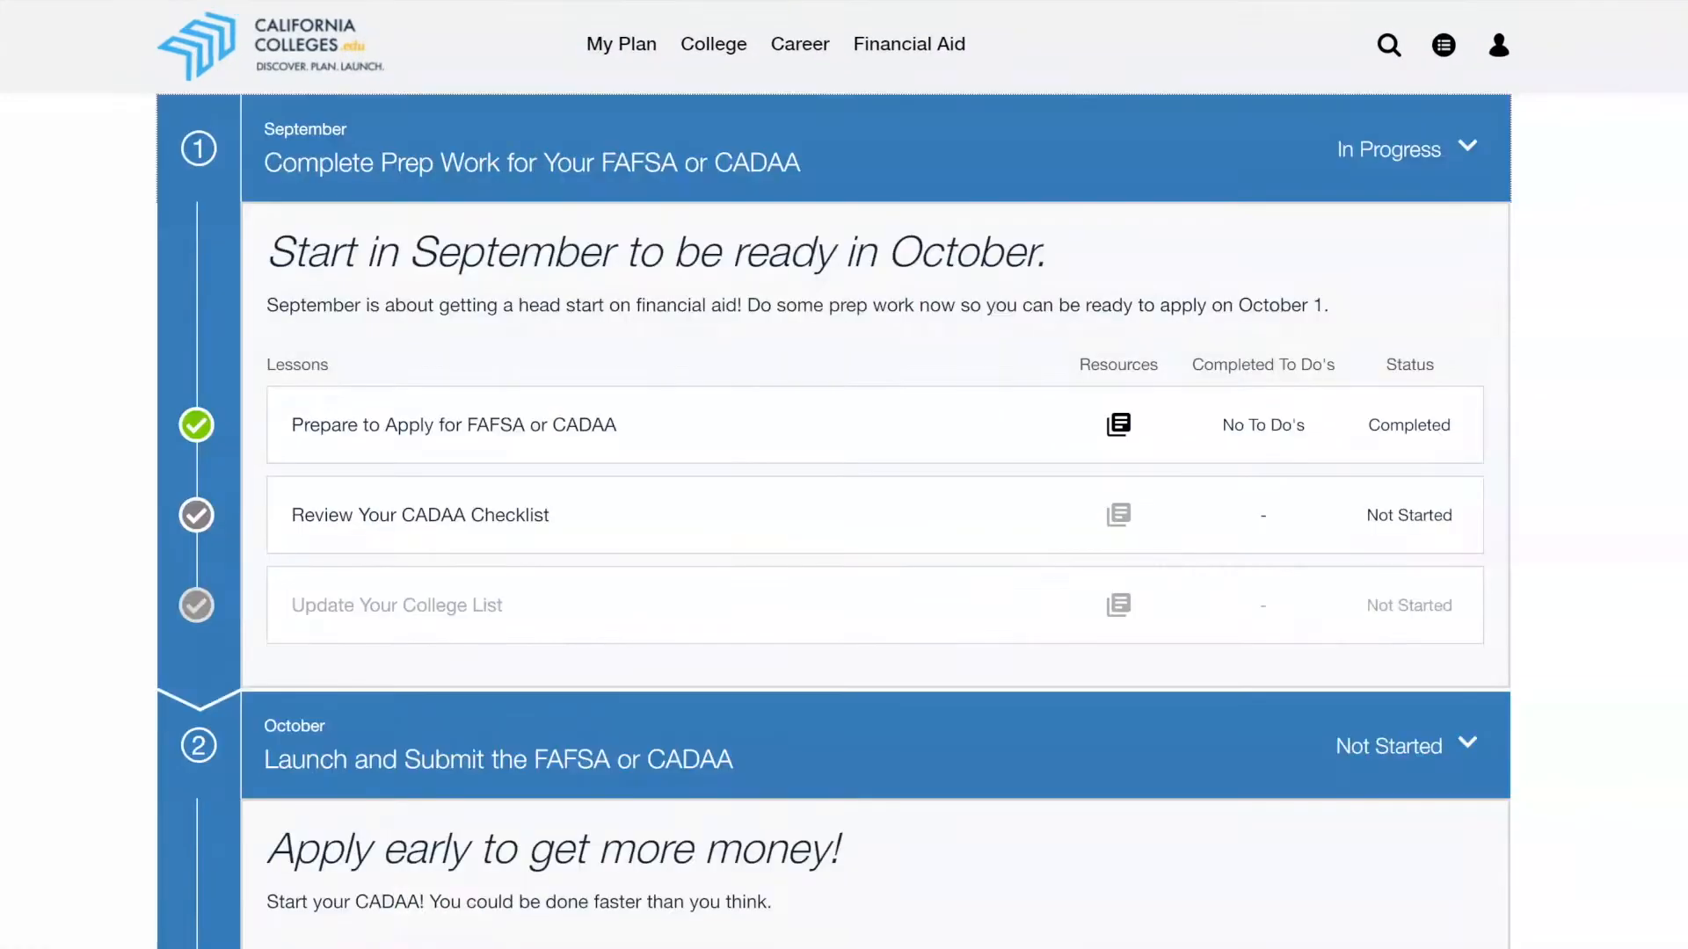
{"action": "scroll", "coordinate": [844, 519], "scroll_direction": "down", "scroll_amount": 2}
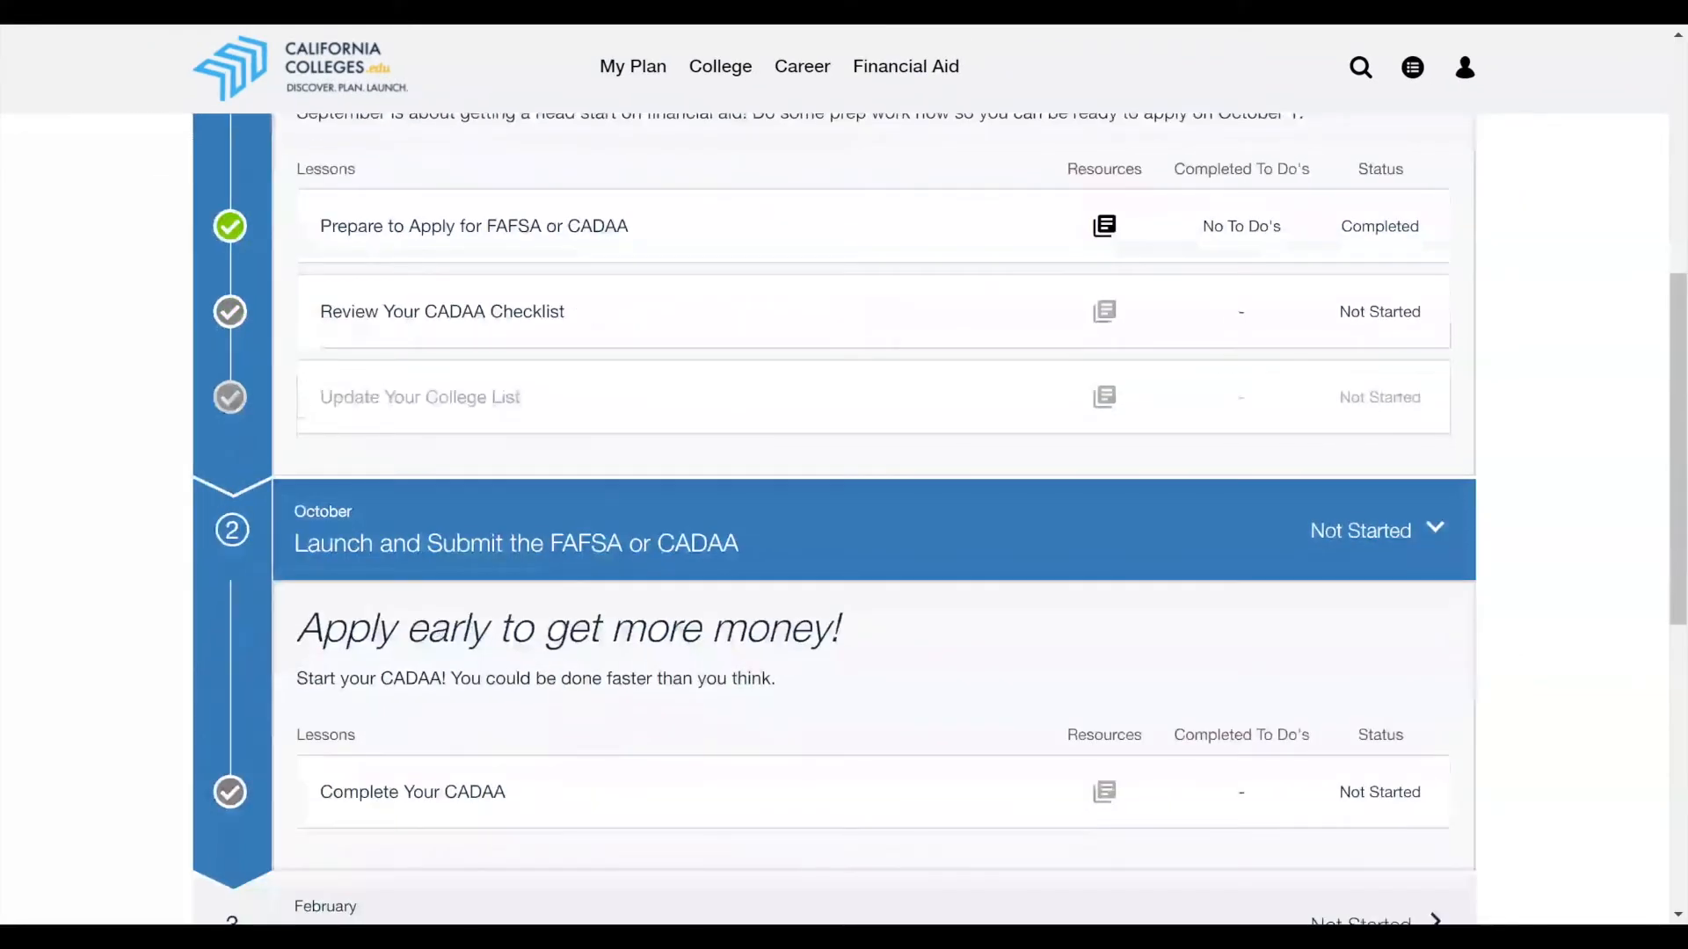
{"action": "scroll", "coordinate": [844, 519], "scroll_direction": "up", "scroll_amount": 2}
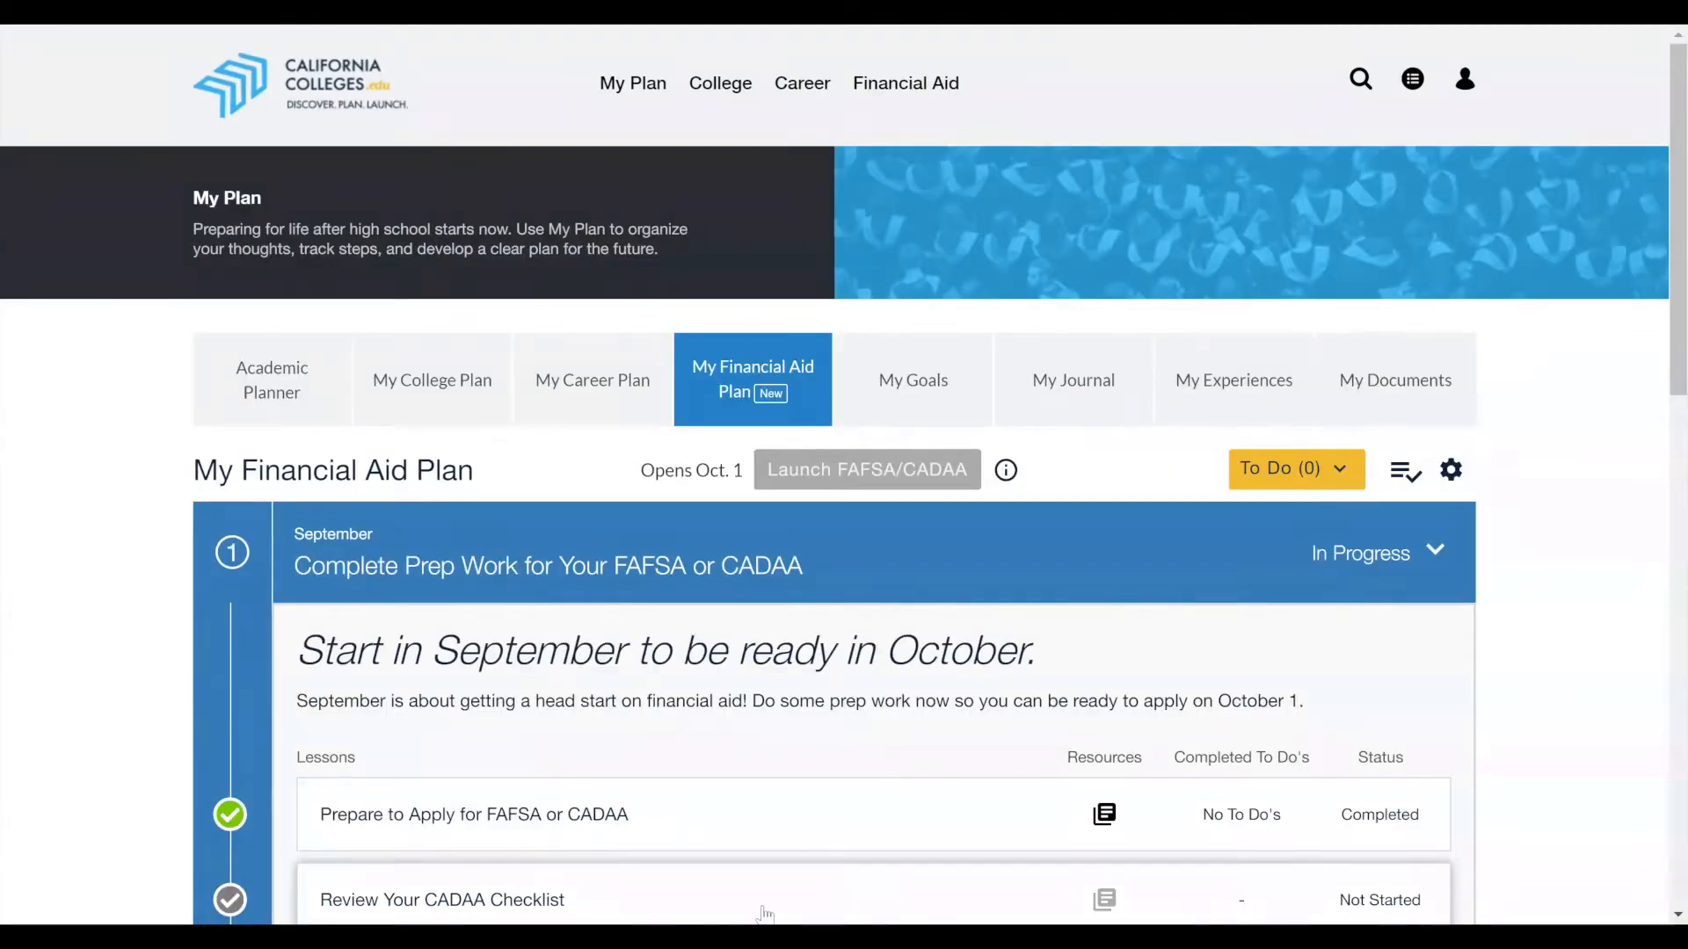
- Go through the Review Your CADAA Checklist lesson up to the Conclusion slide and close it without completing the slides
{"action": "left_click", "coordinate": [763, 910]}
{"action": "left_click", "coordinate": [1479, 805]}
{"action": "left_click", "coordinate": [1480, 816]}
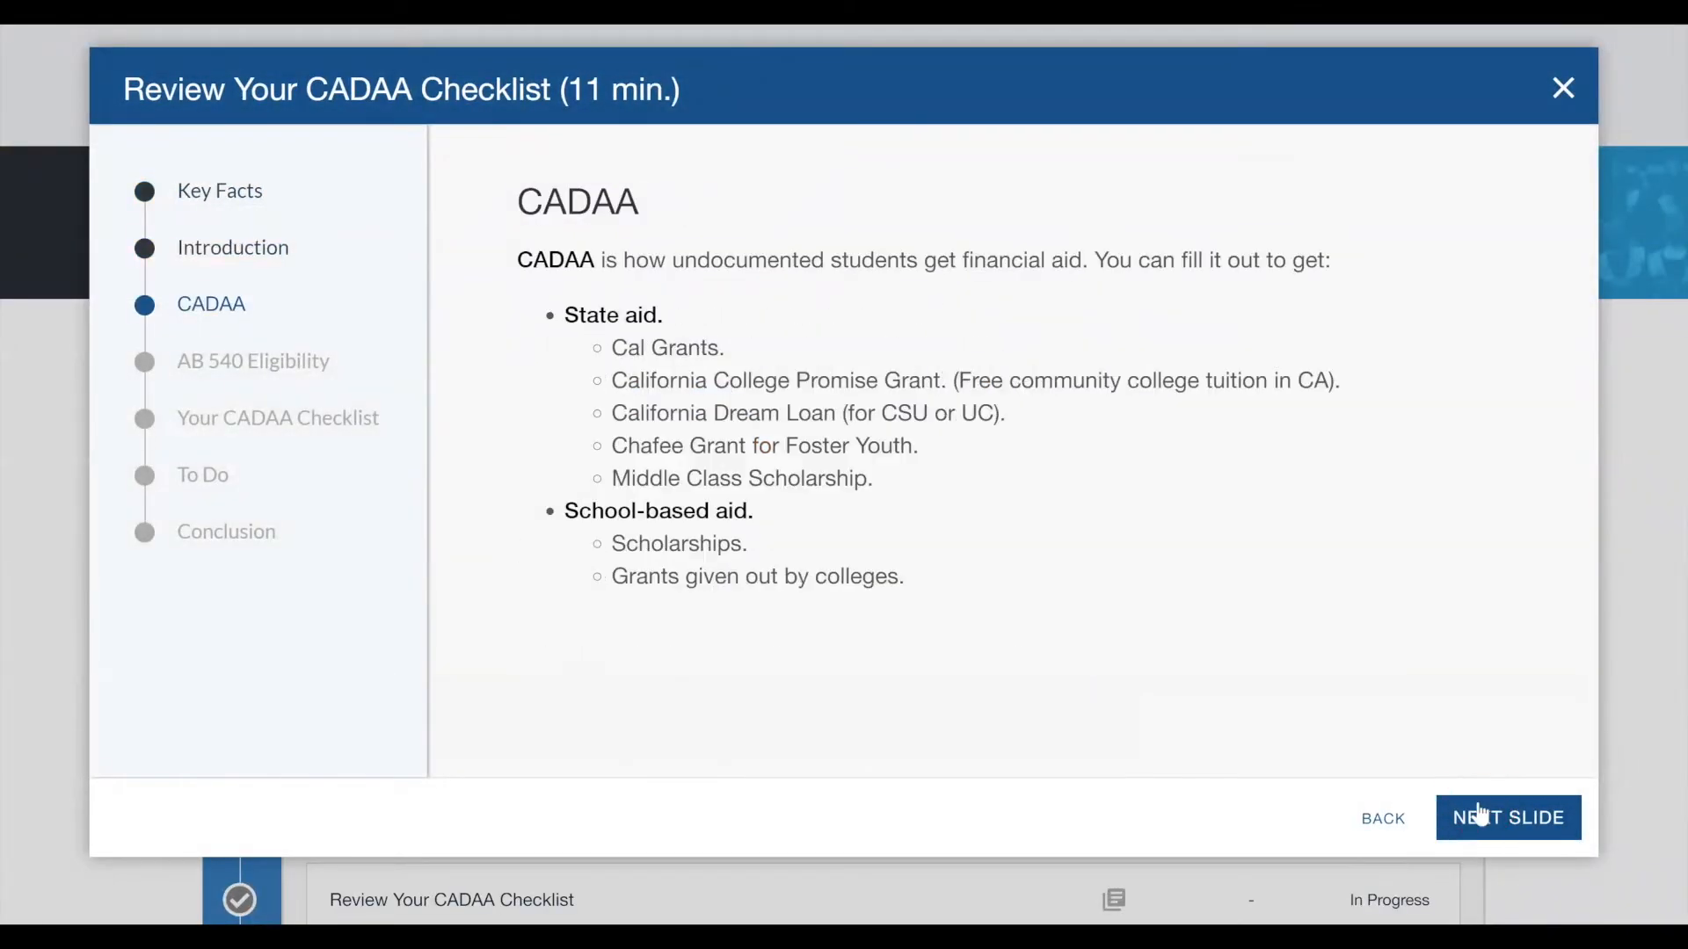
{"action": "left_click", "coordinate": [1479, 816]}
{"action": "left_click", "coordinate": [1479, 816]}
{"action": "left_click", "coordinate": [1479, 816]}
{"action": "left_click", "coordinate": [1479, 816]}
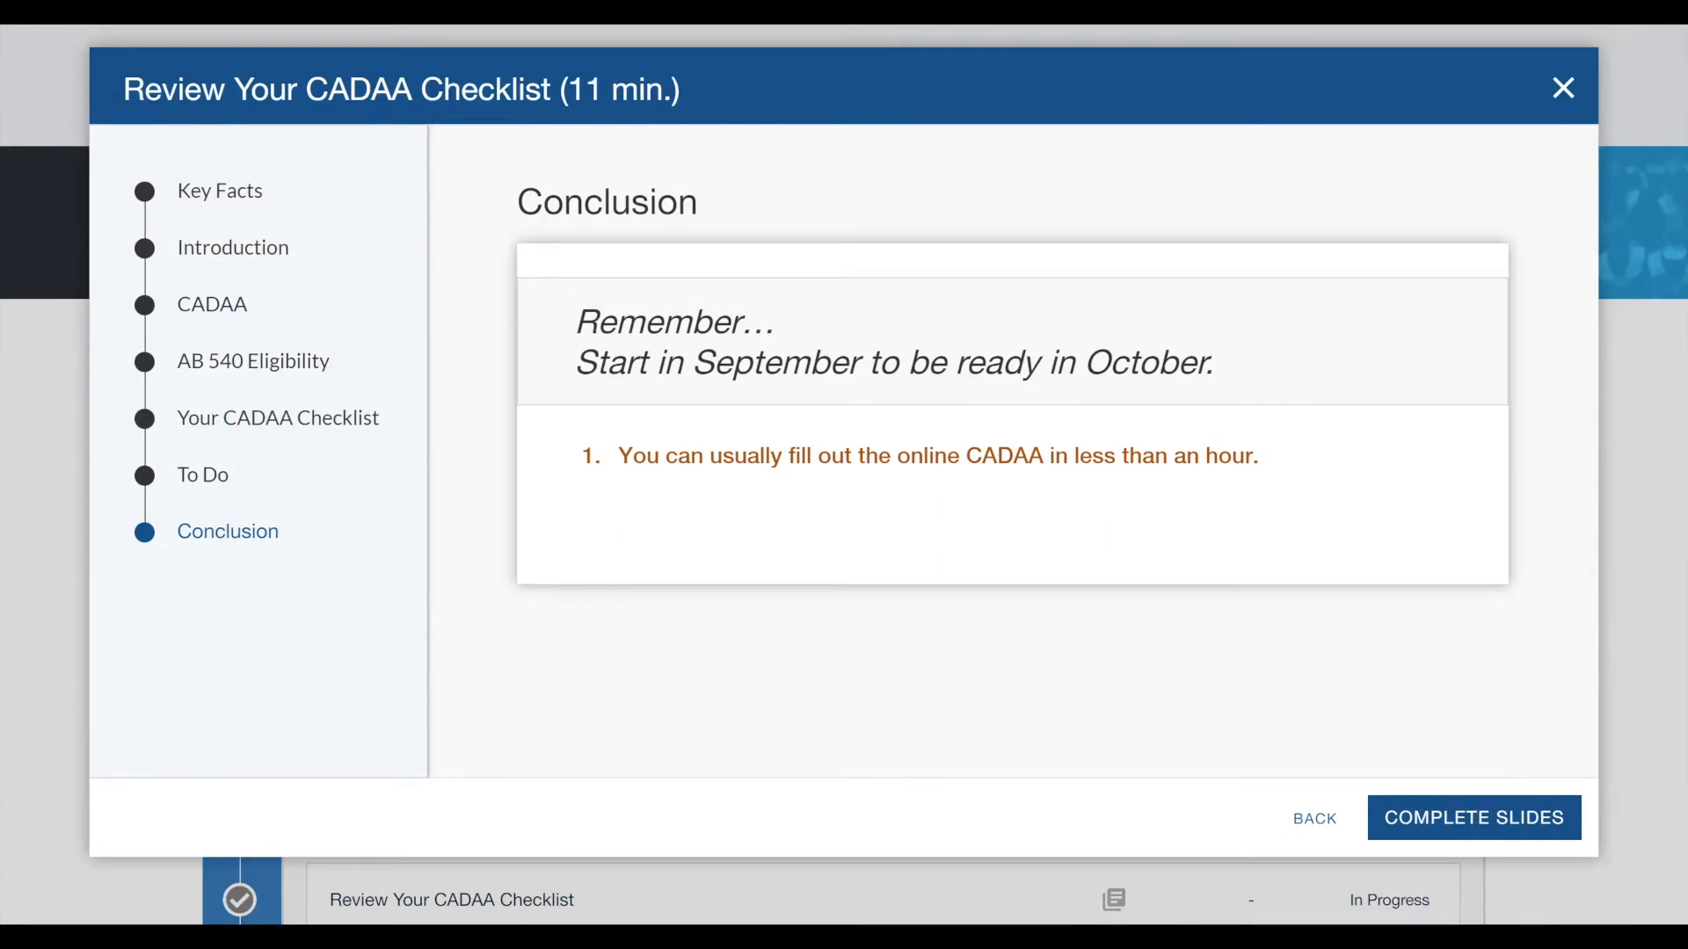
{"action": "left_click", "coordinate": [1563, 92]}
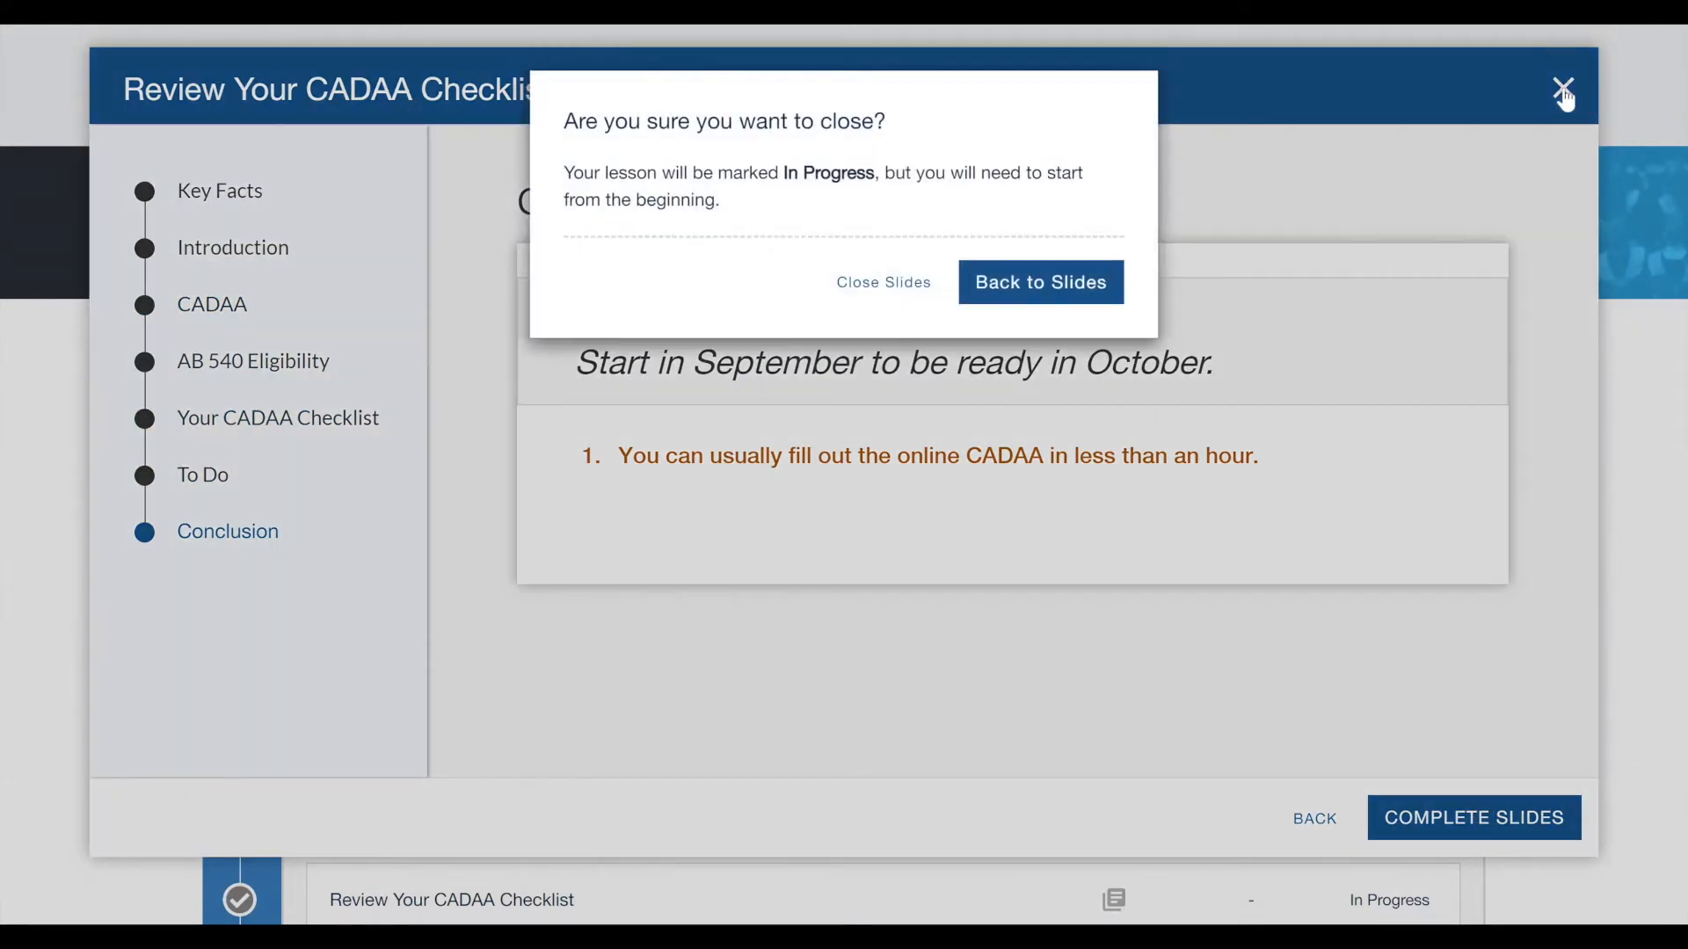
{"action": "left_click", "coordinate": [886, 283]}
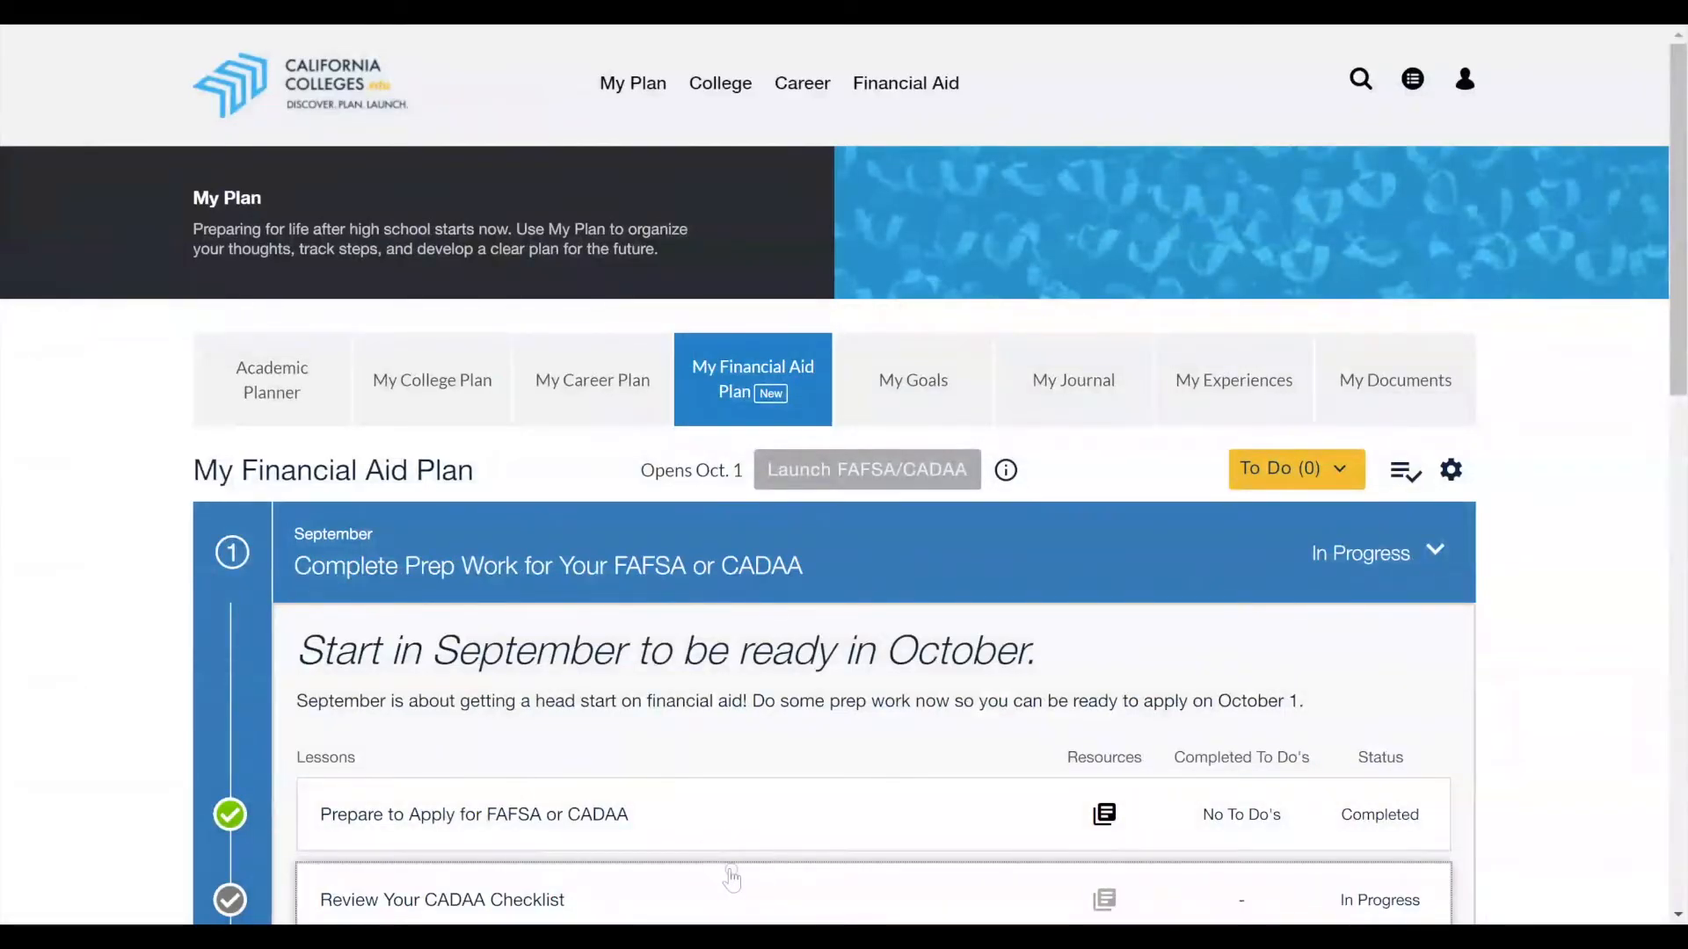
- Reopen the Review Your CADAA Checklist lesson and complete all of its slides
{"action": "left_click", "coordinate": [729, 877]}
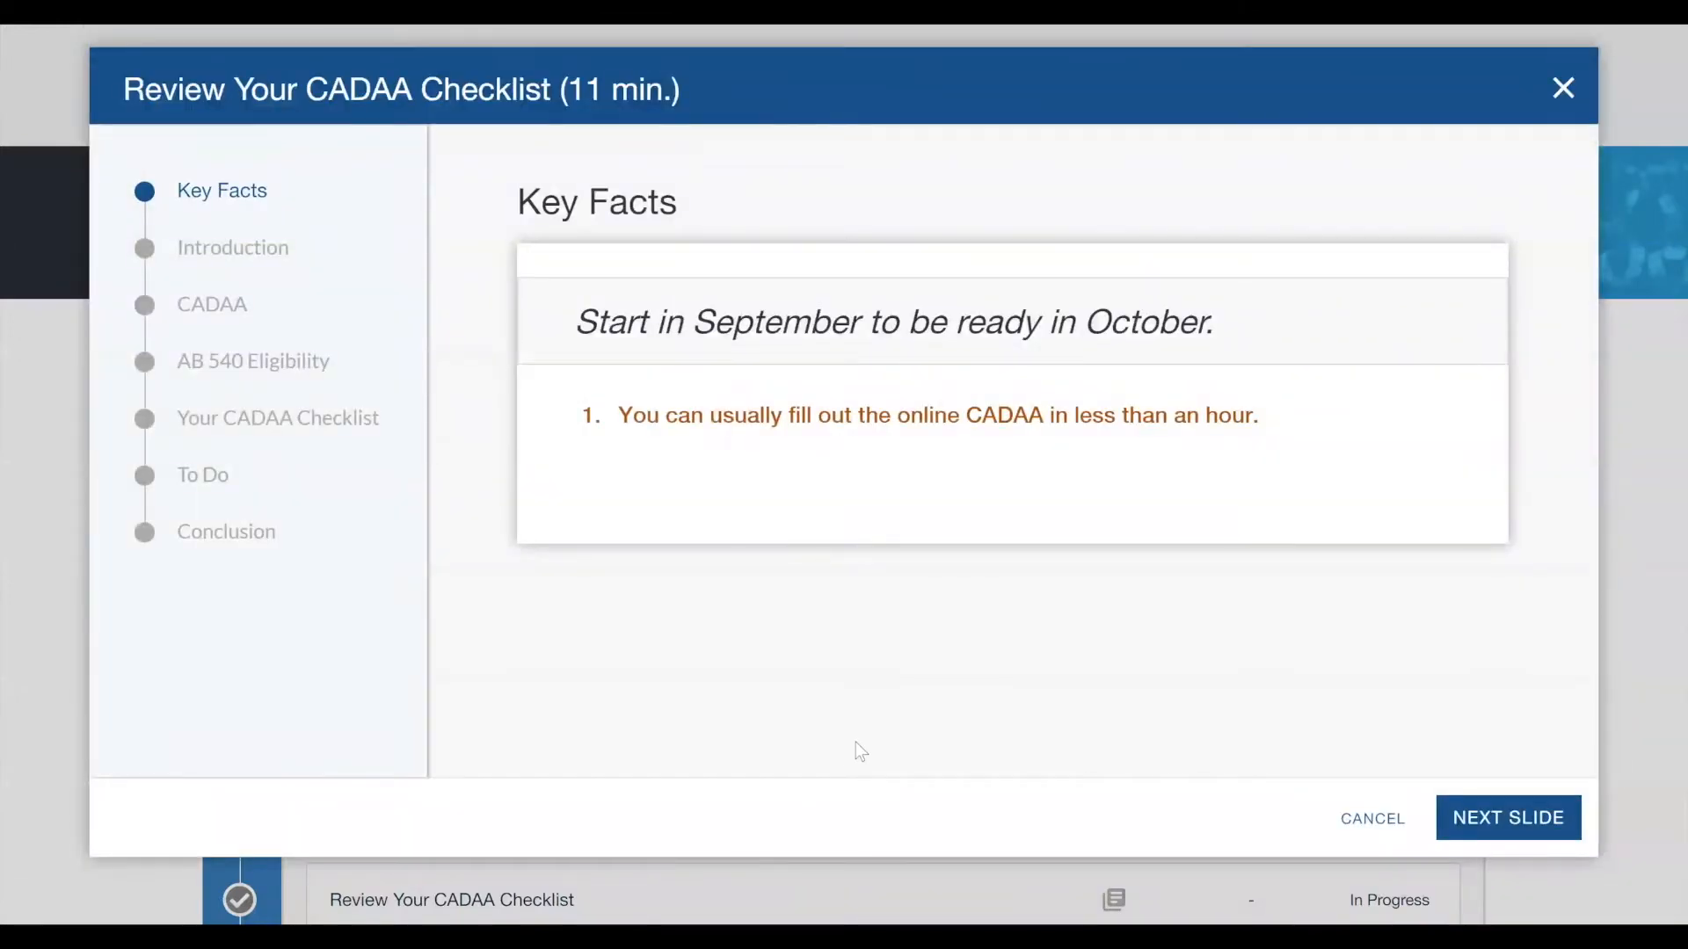
{"action": "left_click", "coordinate": [1526, 815]}
{"action": "left_click", "coordinate": [1526, 816]}
{"action": "left_click", "coordinate": [1526, 817]}
{"action": "left_click", "coordinate": [1526, 817]}
{"action": "left_click", "coordinate": [1528, 821]}
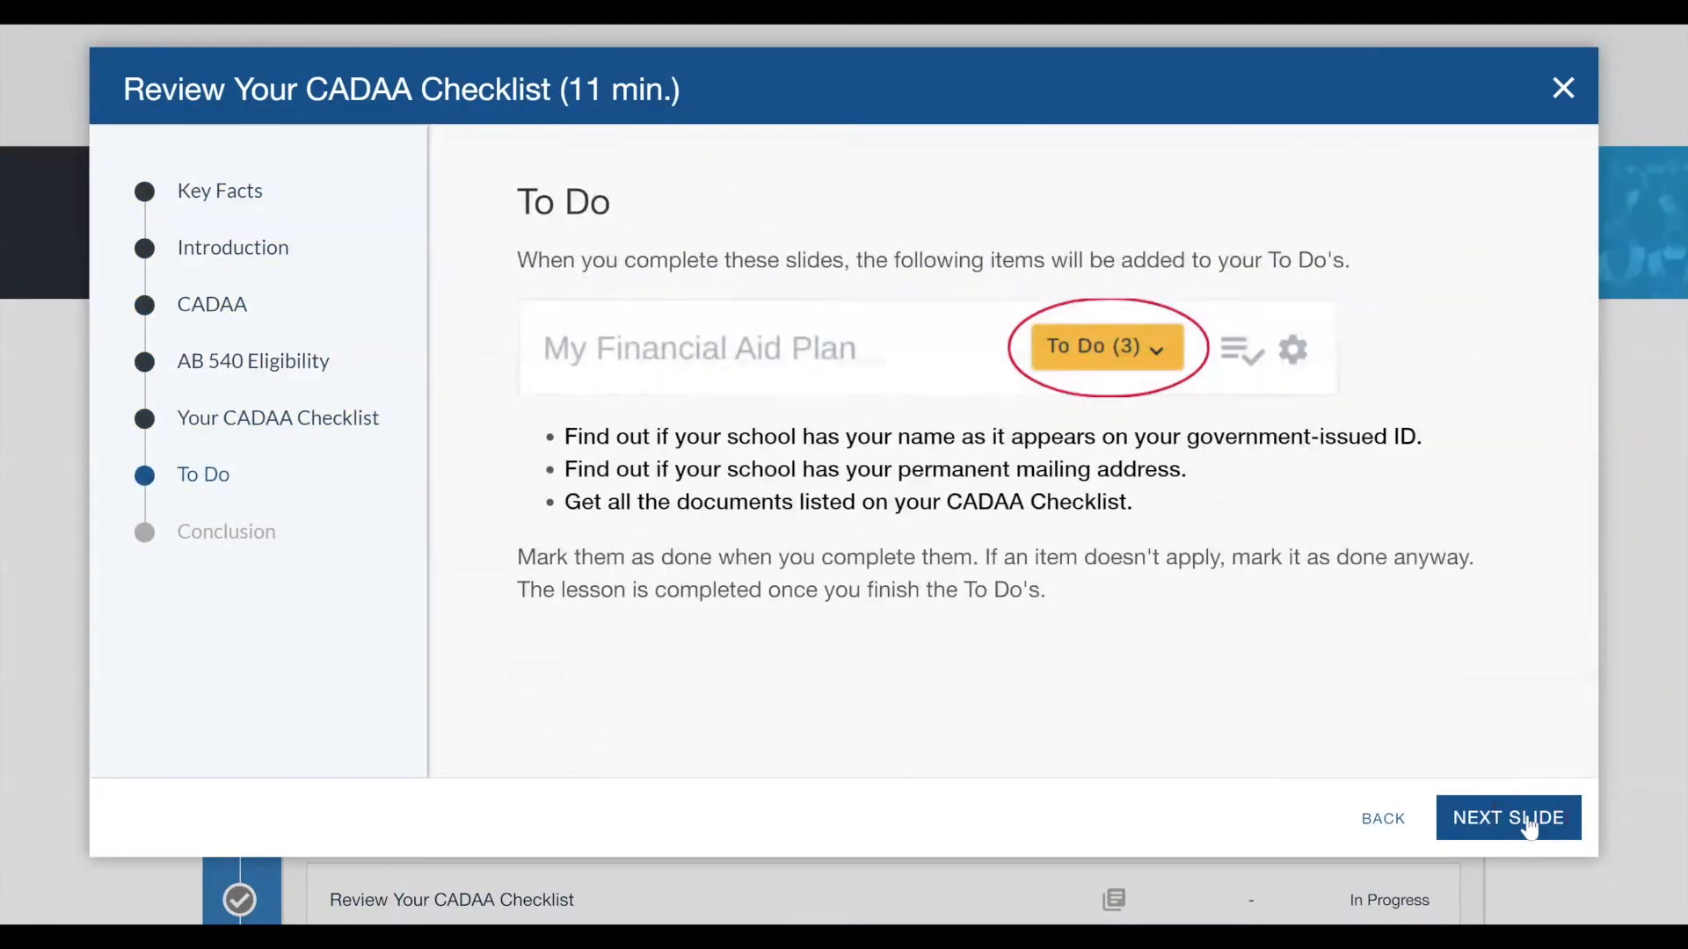
{"action": "left_click", "coordinate": [1527, 821]}
{"action": "left_click", "coordinate": [1530, 823]}
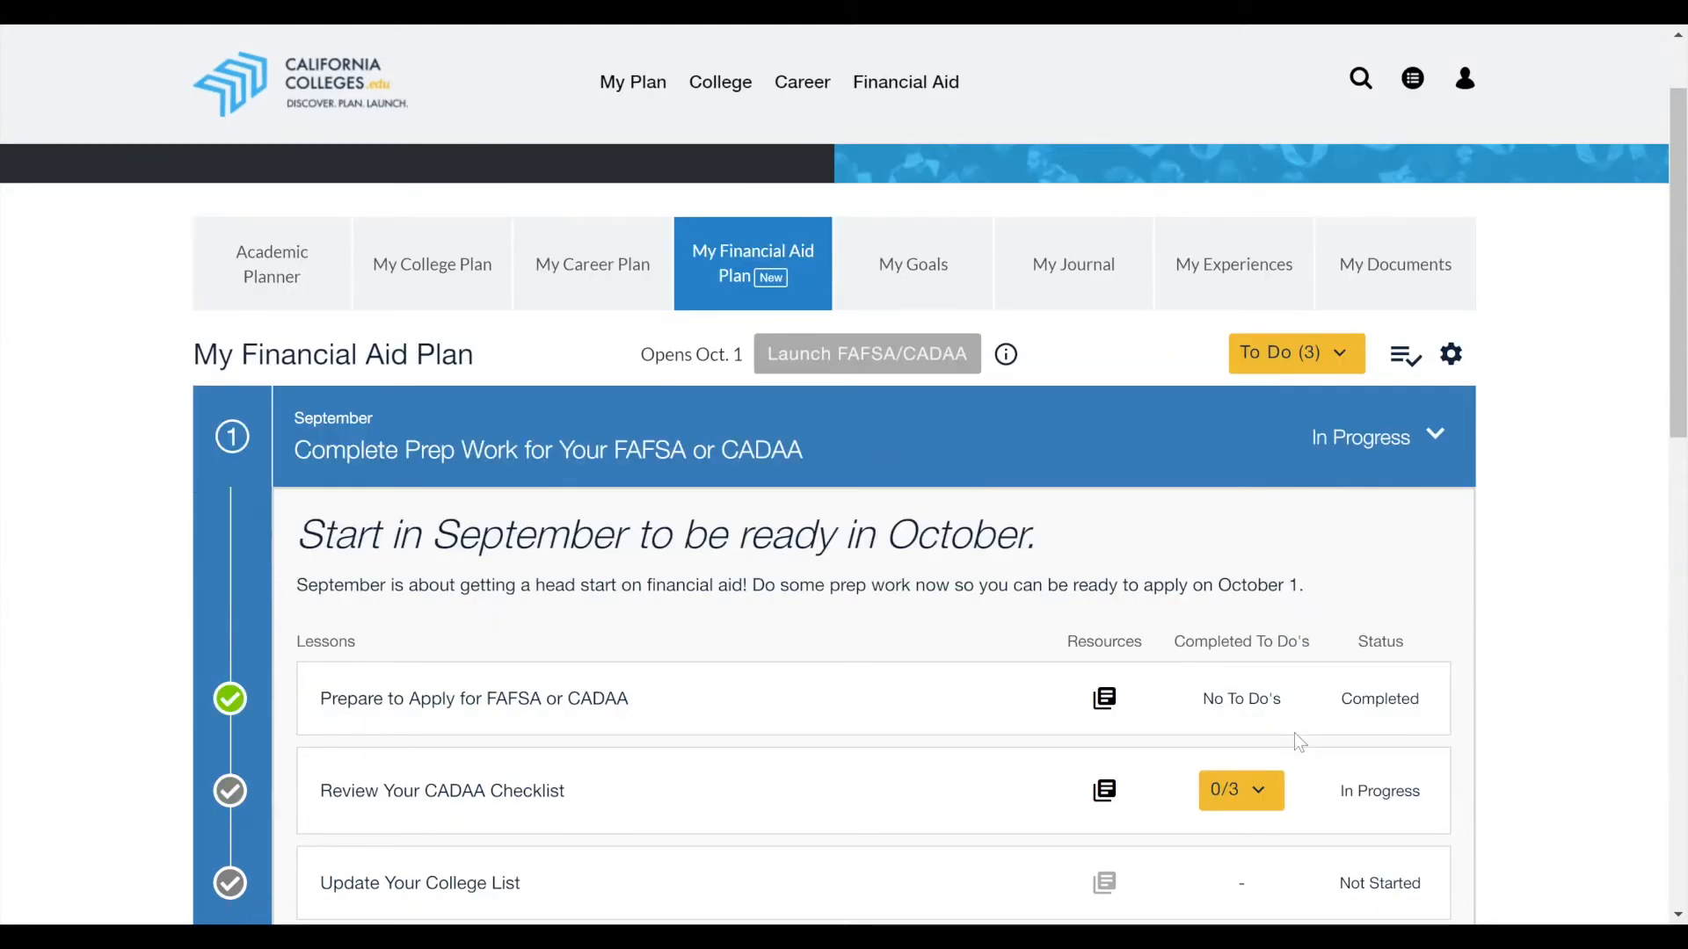
- View the resources of the Review Your CADAA Checklist lesson
{"action": "scroll", "coordinate": [809, 663], "scroll_direction": "down", "scroll_amount": 2}
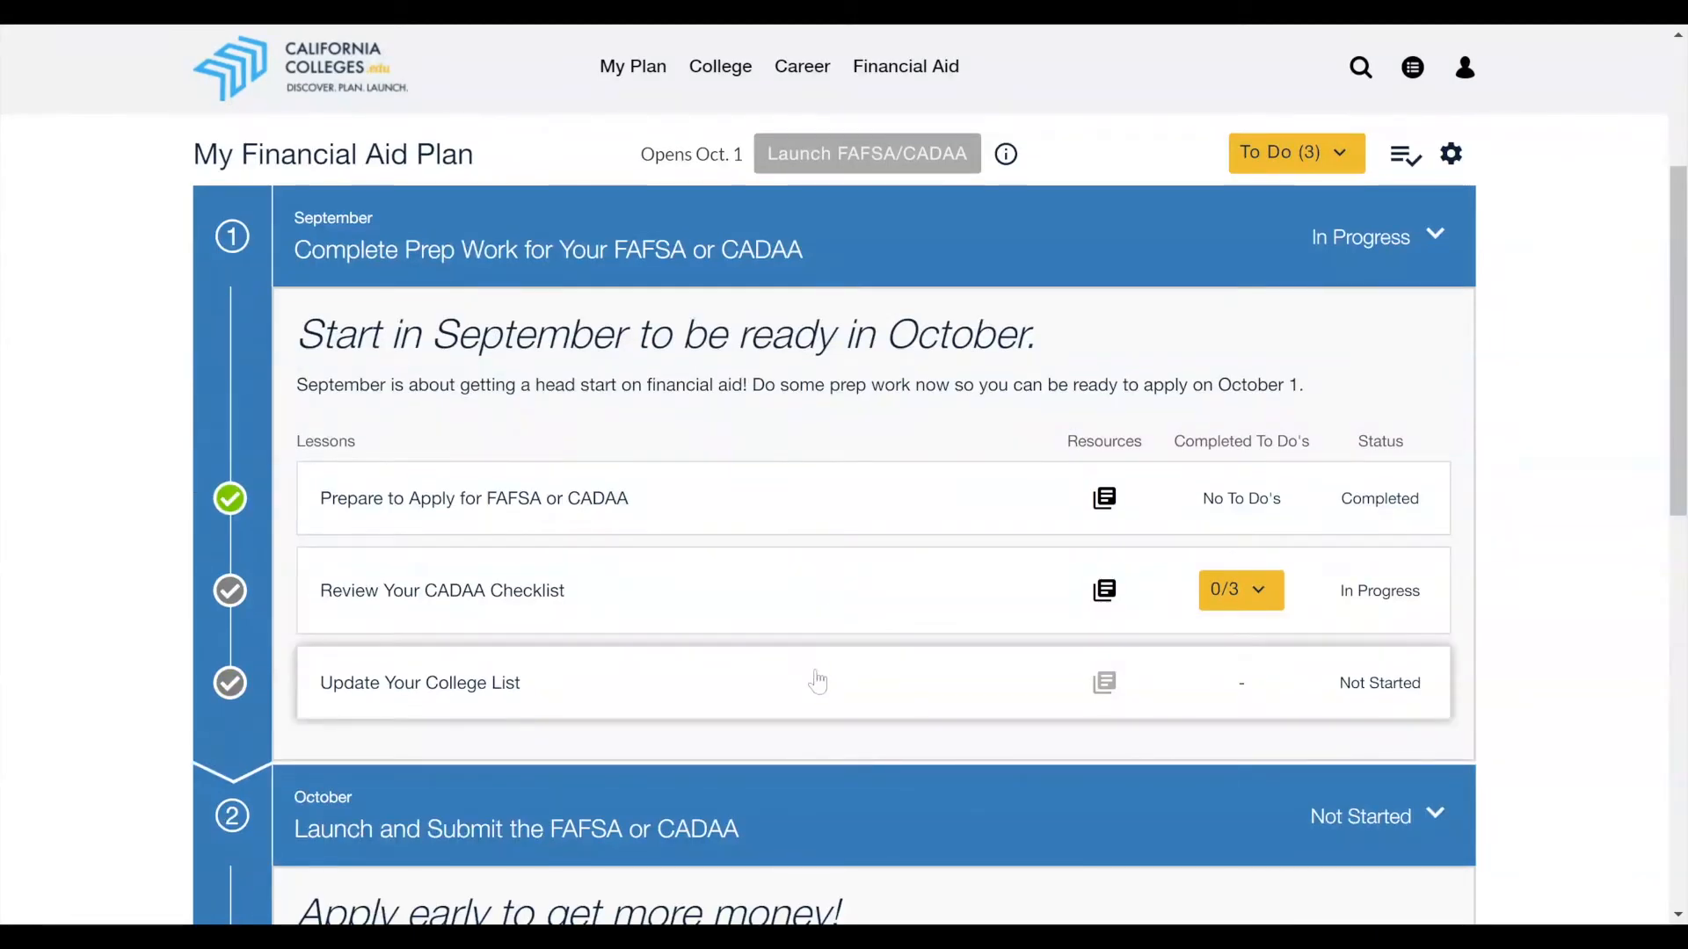
{"action": "left_click", "coordinate": [1104, 589]}
{"action": "scroll", "coordinate": [1104, 591], "scroll_direction": "down", "scroll_amount": 3}
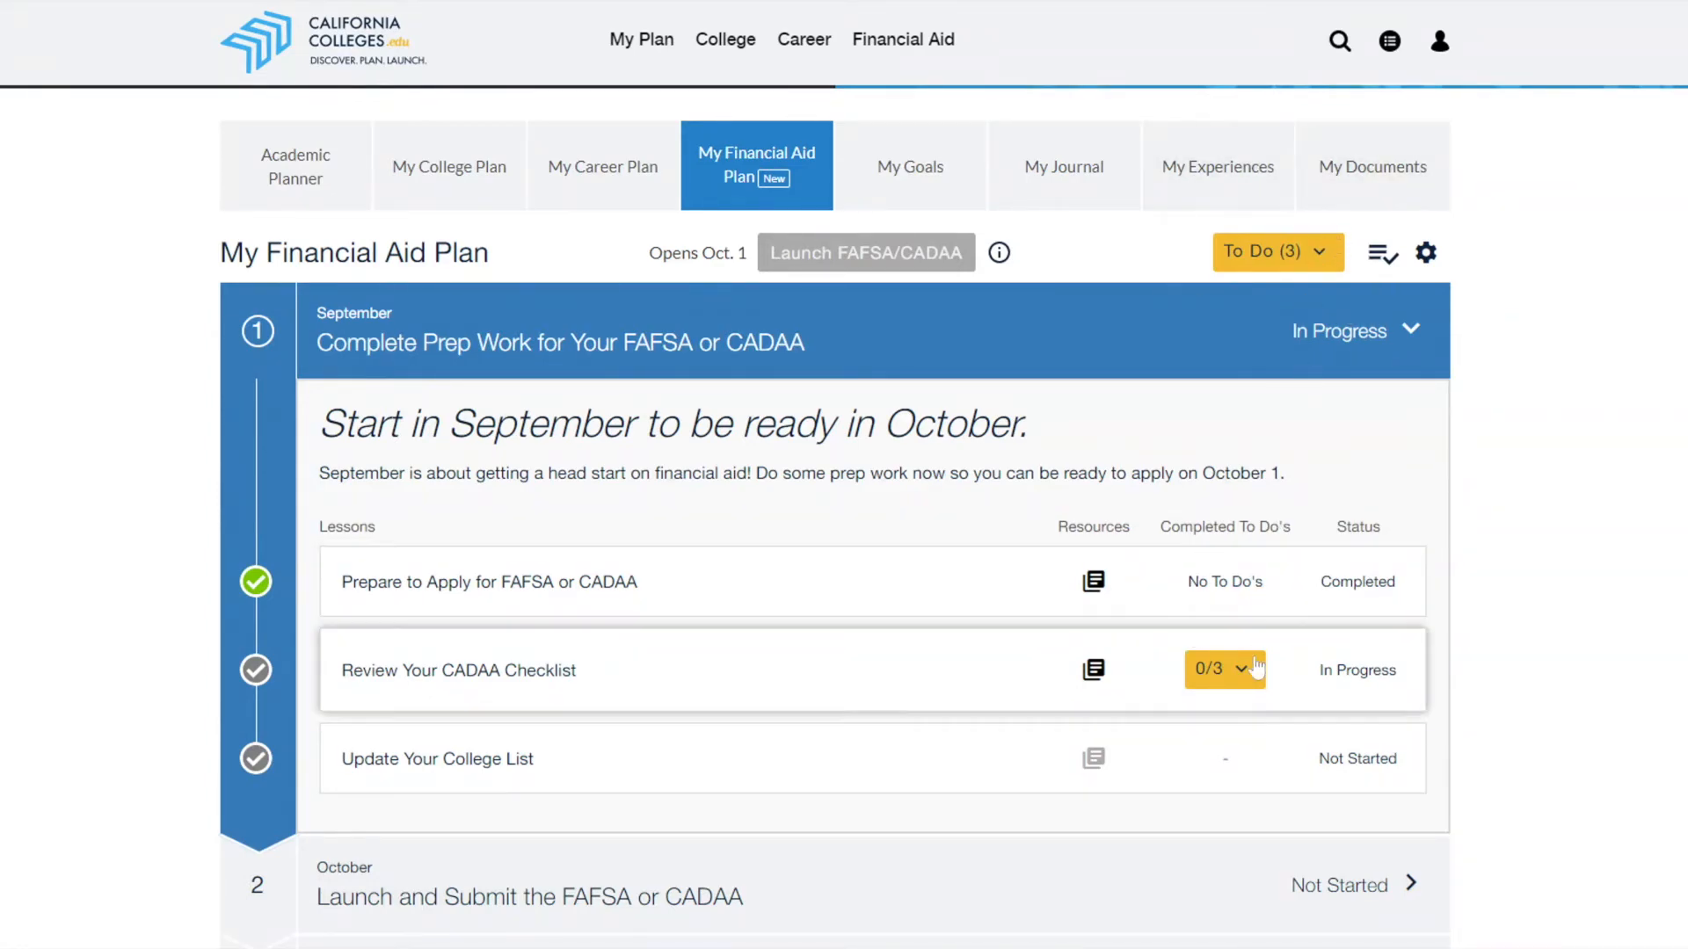
- Mark all three To Do's of the Review Your CADAA Checklist lesson as done
{"action": "left_click", "coordinate": [1227, 673]}
{"action": "left_click", "coordinate": [1203, 732]}
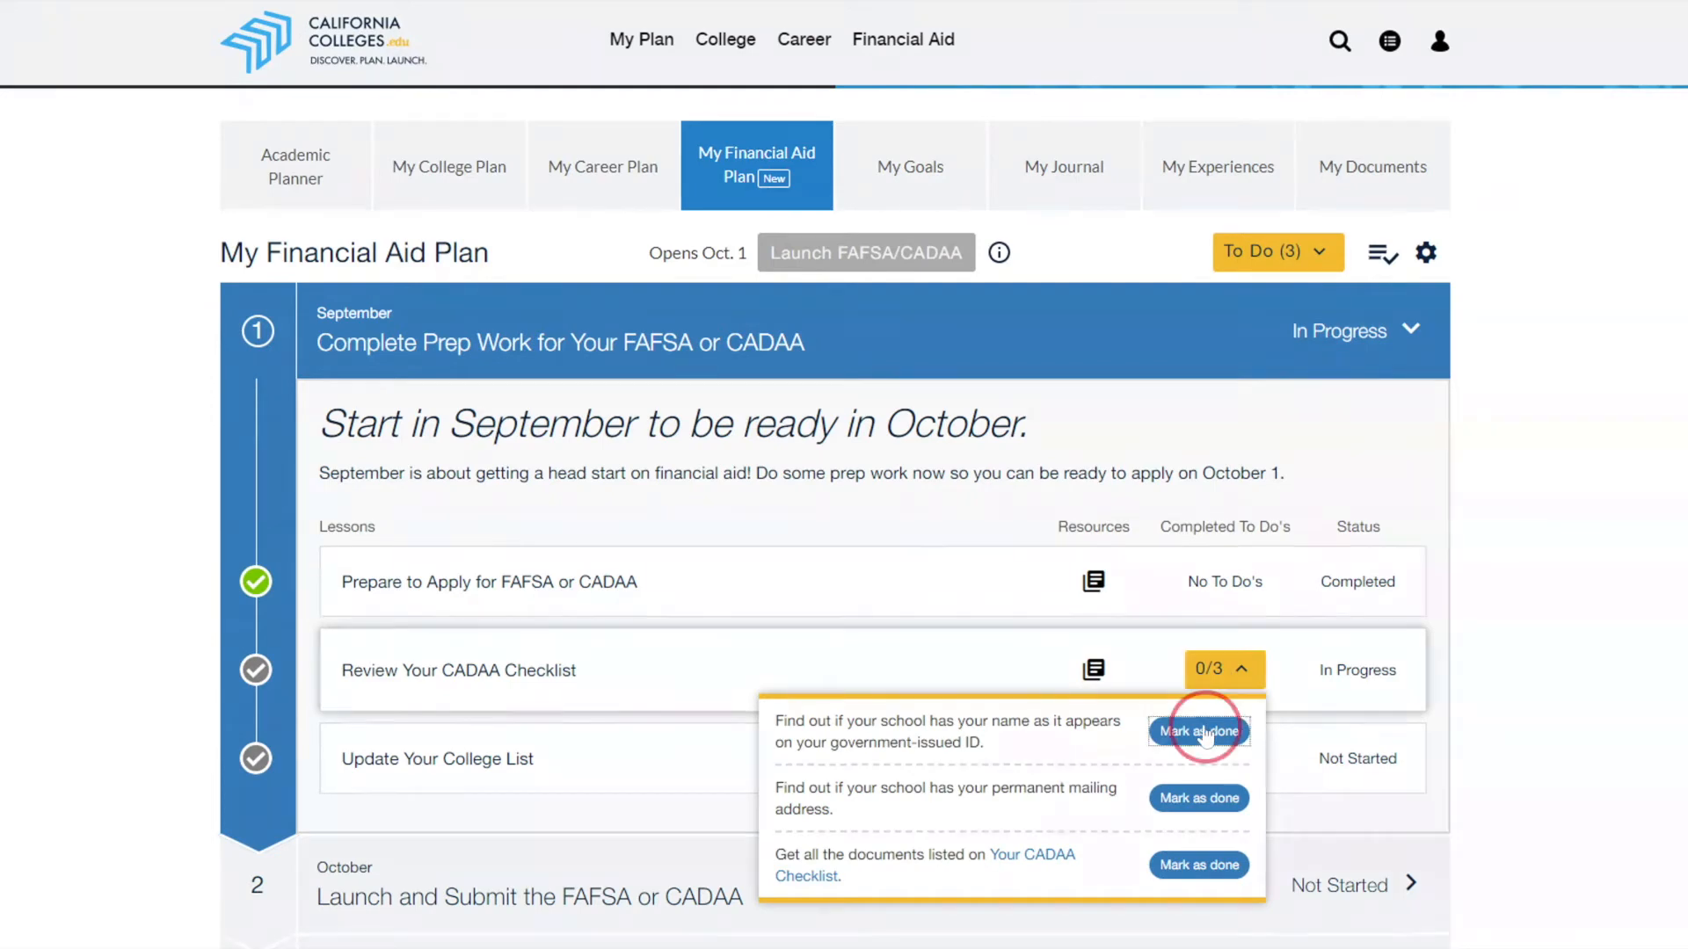
{"action": "left_click", "coordinate": [1213, 800]}
{"action": "left_click", "coordinate": [1228, 866]}
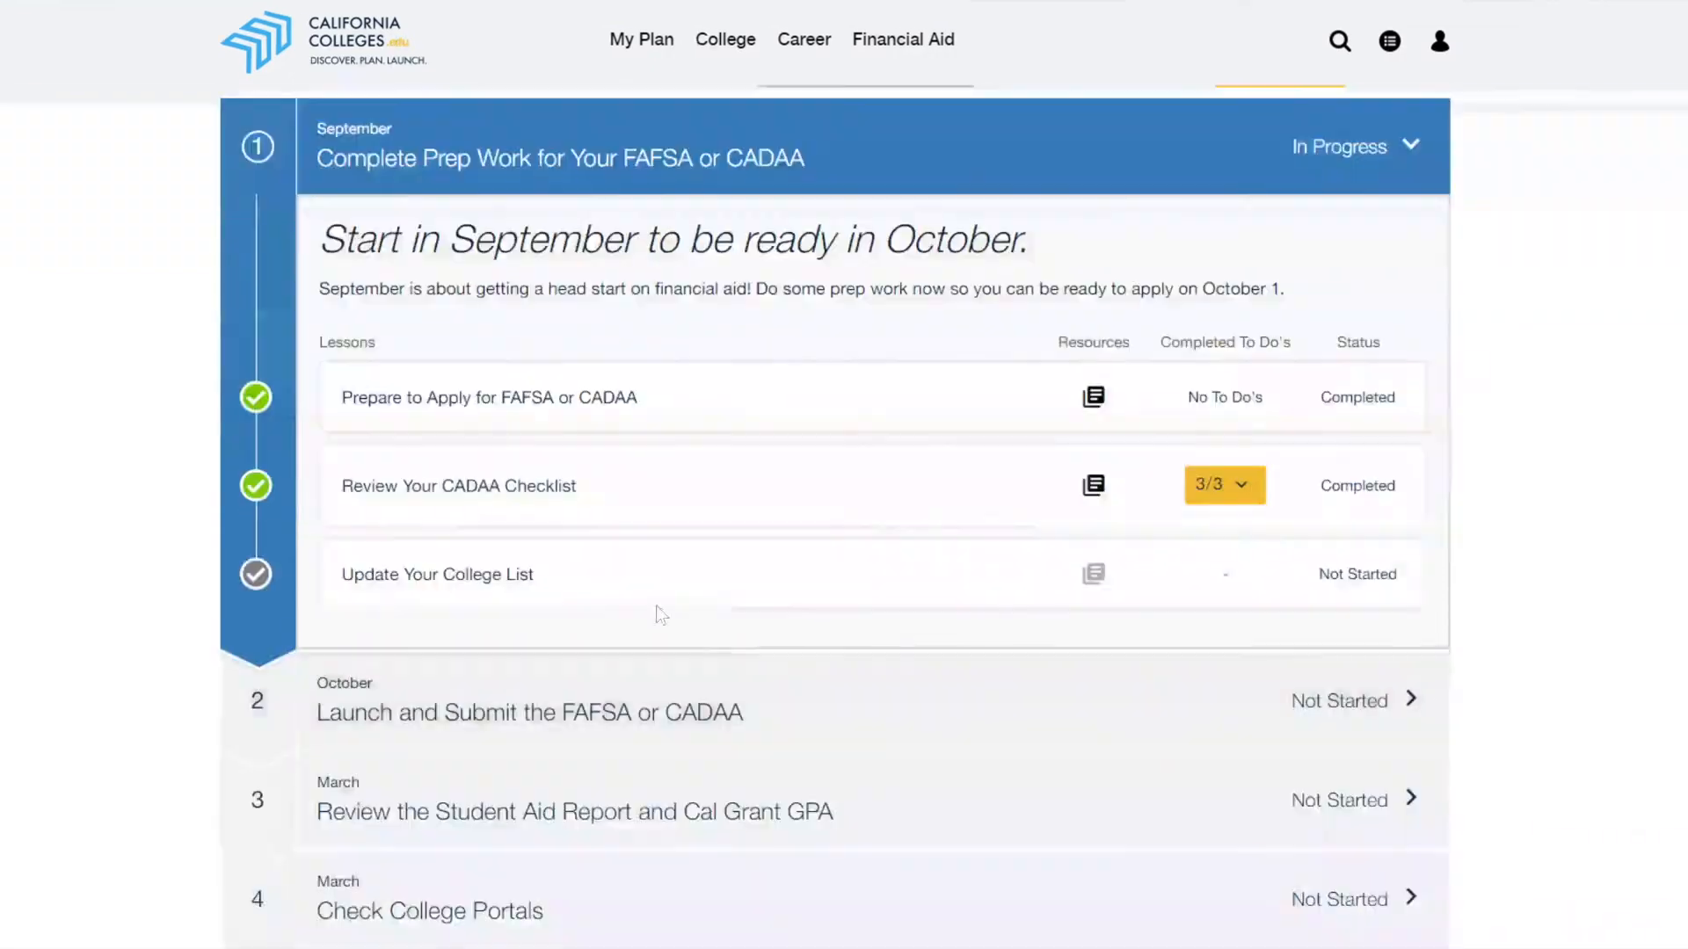
- Complete the Update Your College List lesson slides and mark the lesson's single To Do as done
{"action": "left_click", "coordinate": [686, 587]}
{"action": "left_click", "coordinate": [1470, 831]}
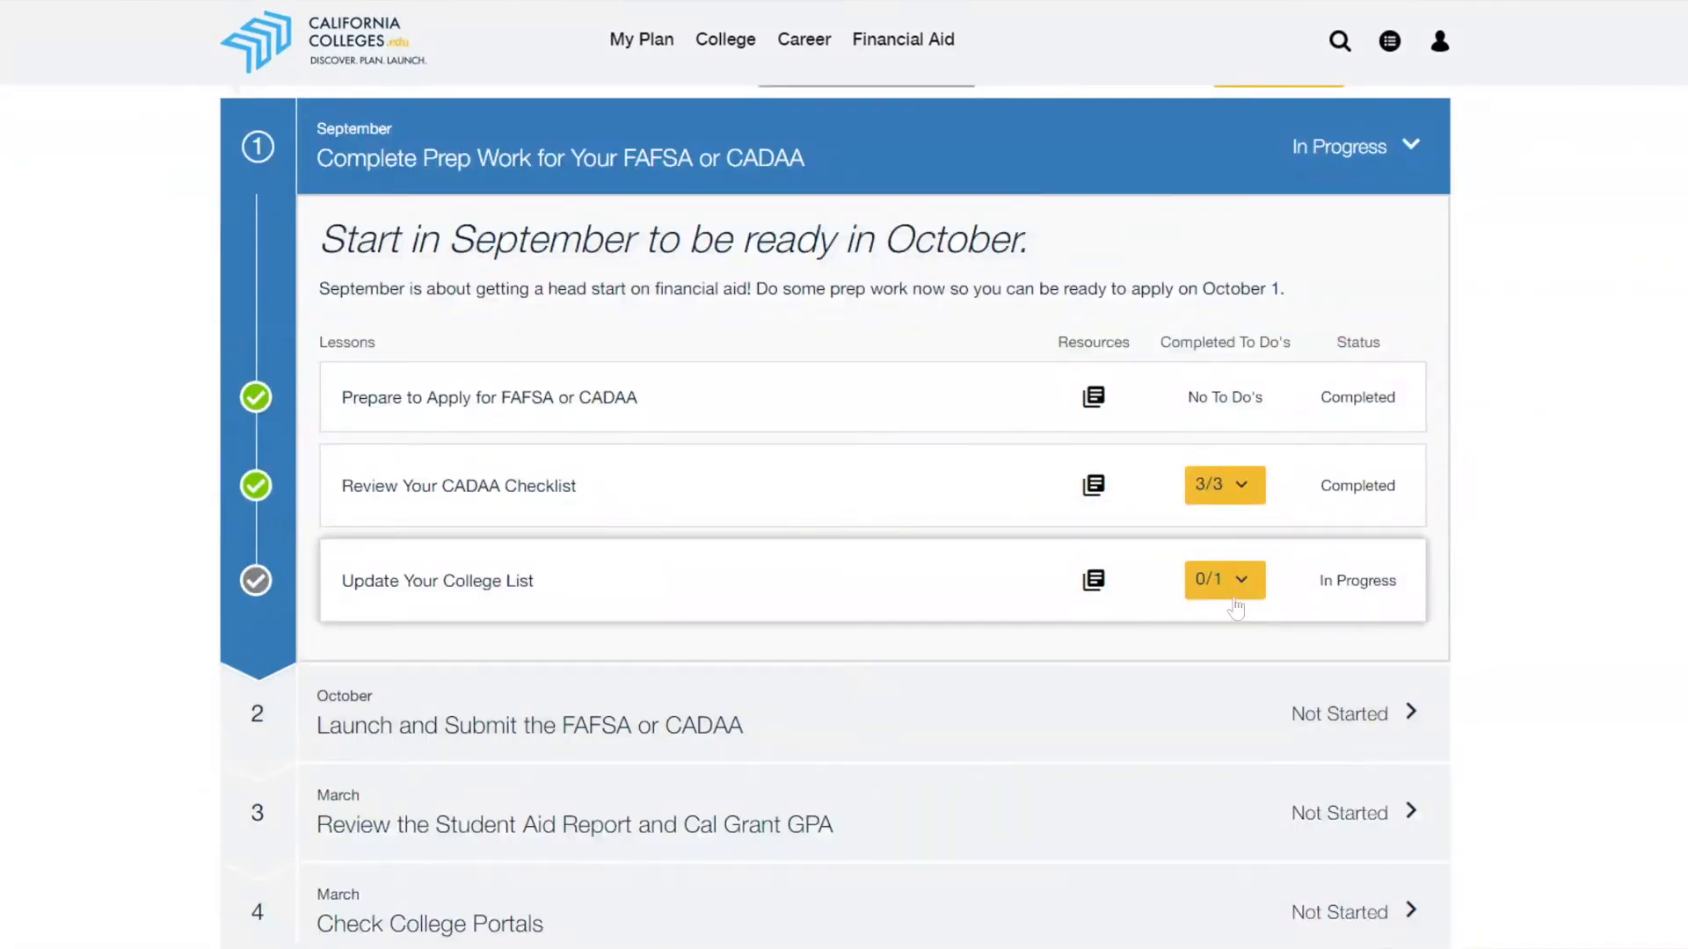
{"action": "left_click", "coordinate": [1234, 579]}
{"action": "left_click", "coordinate": [1208, 642]}
{"action": "left_click", "coordinate": [1000, 280]}
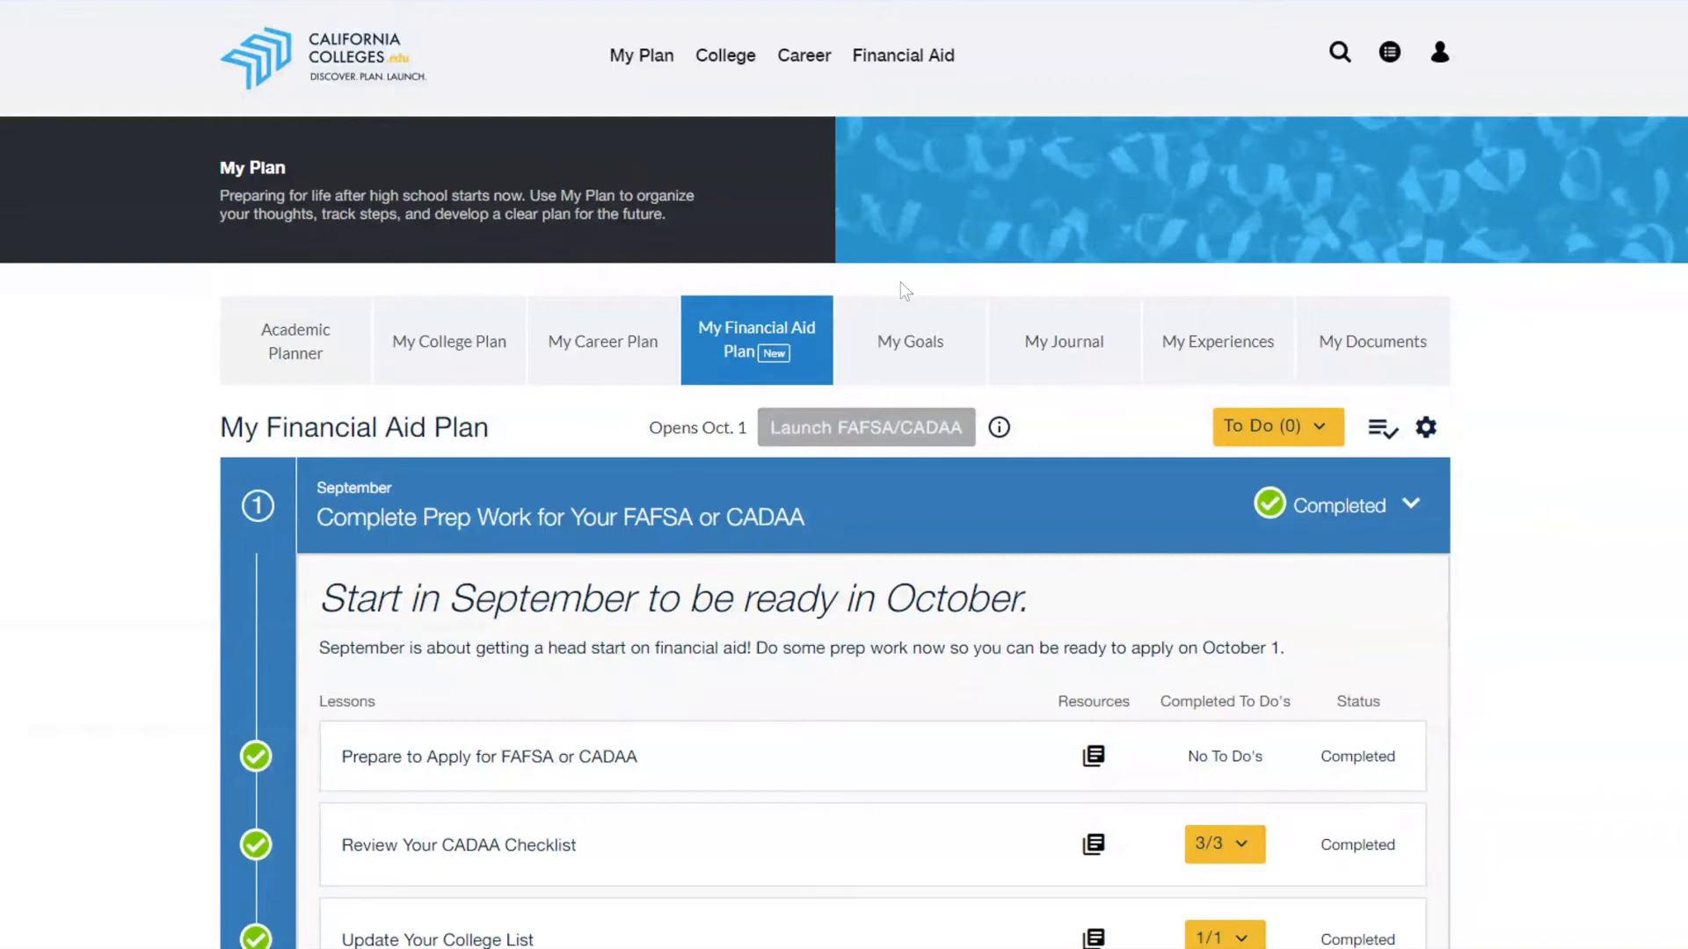
- Open the CADAA Checklist and check off Full Name, Permanent mailing address and Statewide Student Identification Number (SSID)
{"action": "left_click", "coordinate": [1381, 431]}
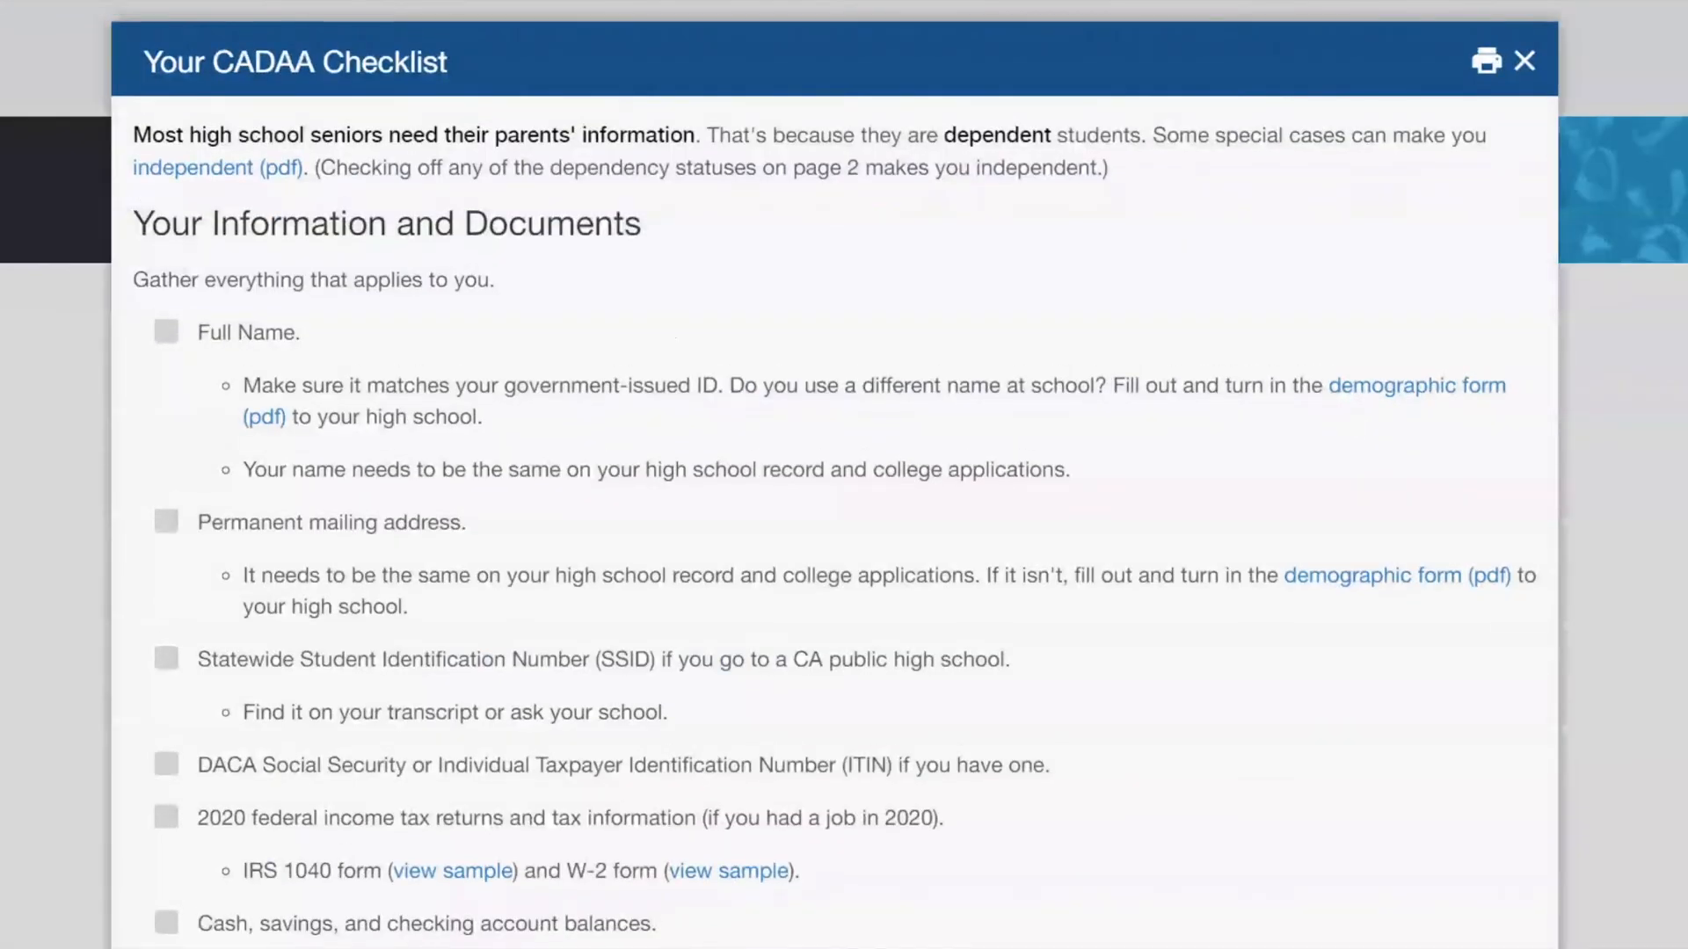
{"action": "left_click", "coordinate": [166, 332]}
{"action": "left_click", "coordinate": [166, 521]}
{"action": "left_click", "coordinate": [172, 658]}
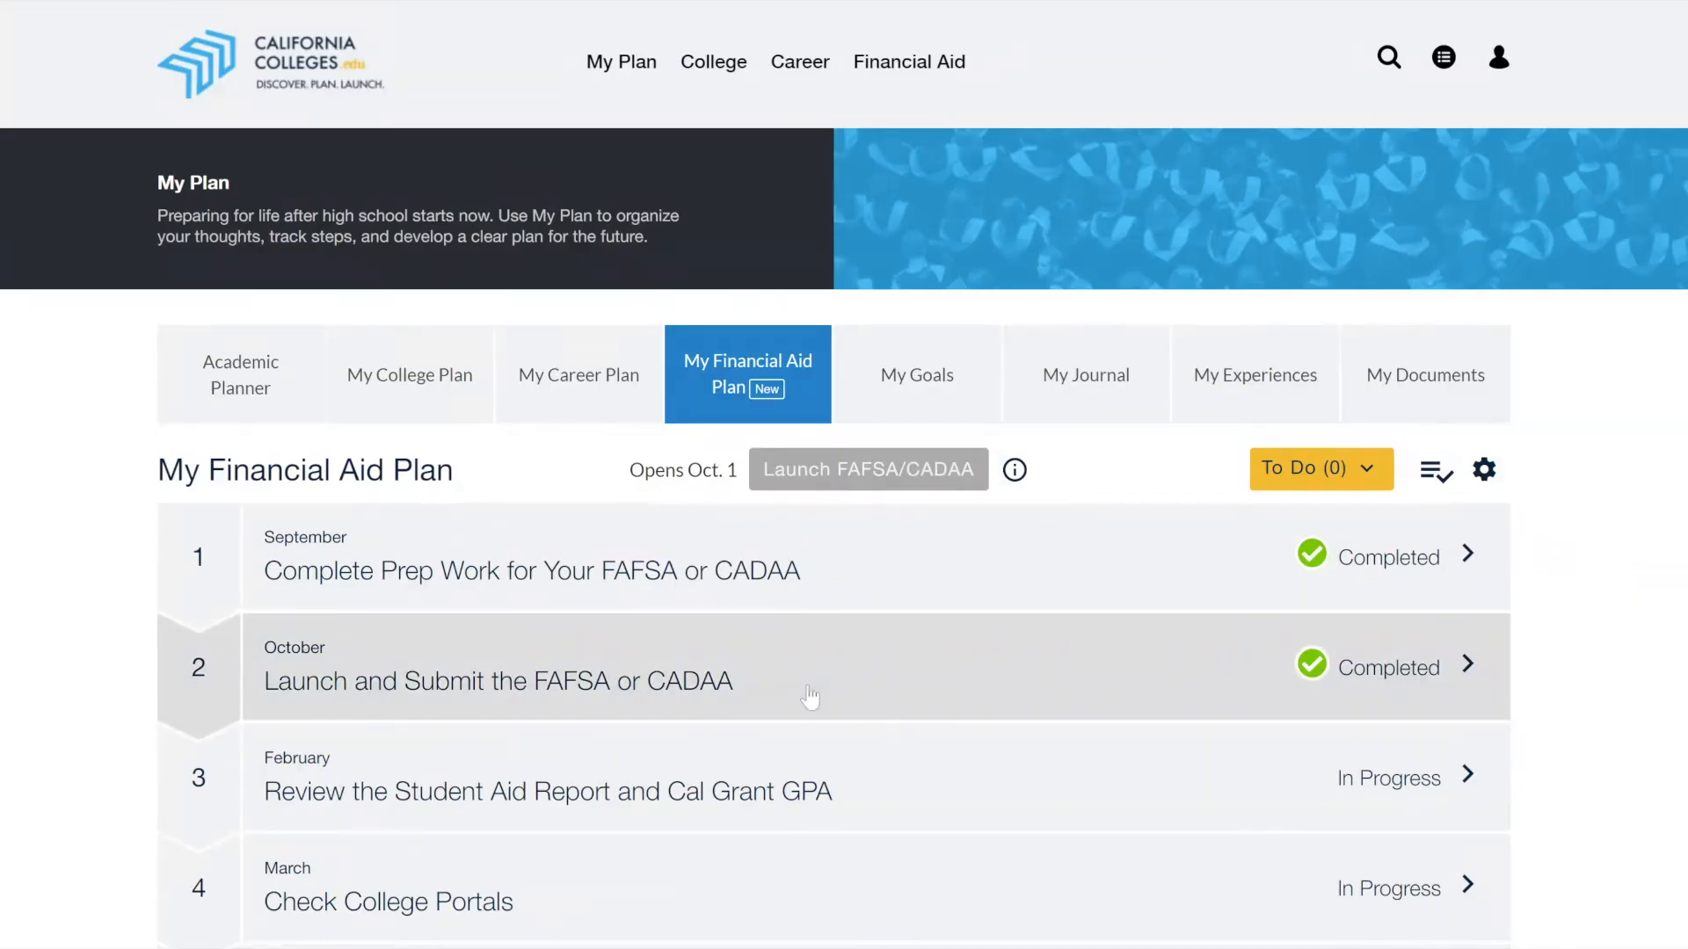
- Open October's Complete Your FAFSA lesson, go to its Launch the FAFSA slide and launch the FAFSA/CADAA application
{"action": "left_click", "coordinate": [810, 697]}
{"action": "scroll", "coordinate": [802, 696], "scroll_direction": "down", "scroll_amount": 5}
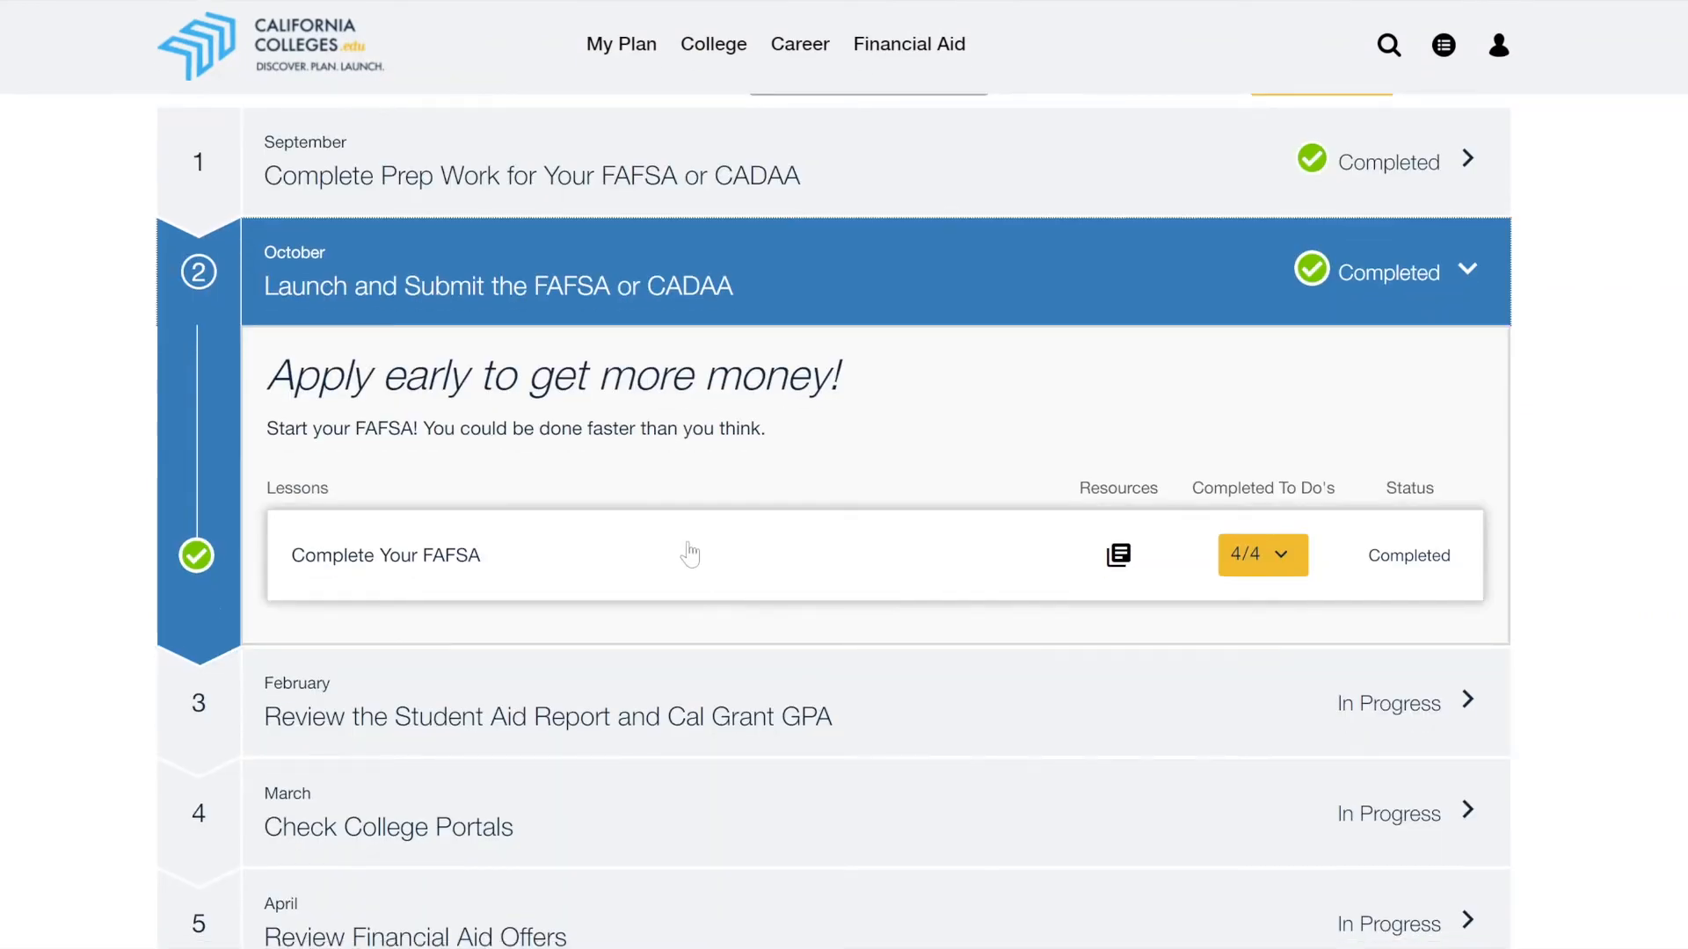
{"action": "left_click", "coordinate": [690, 554]}
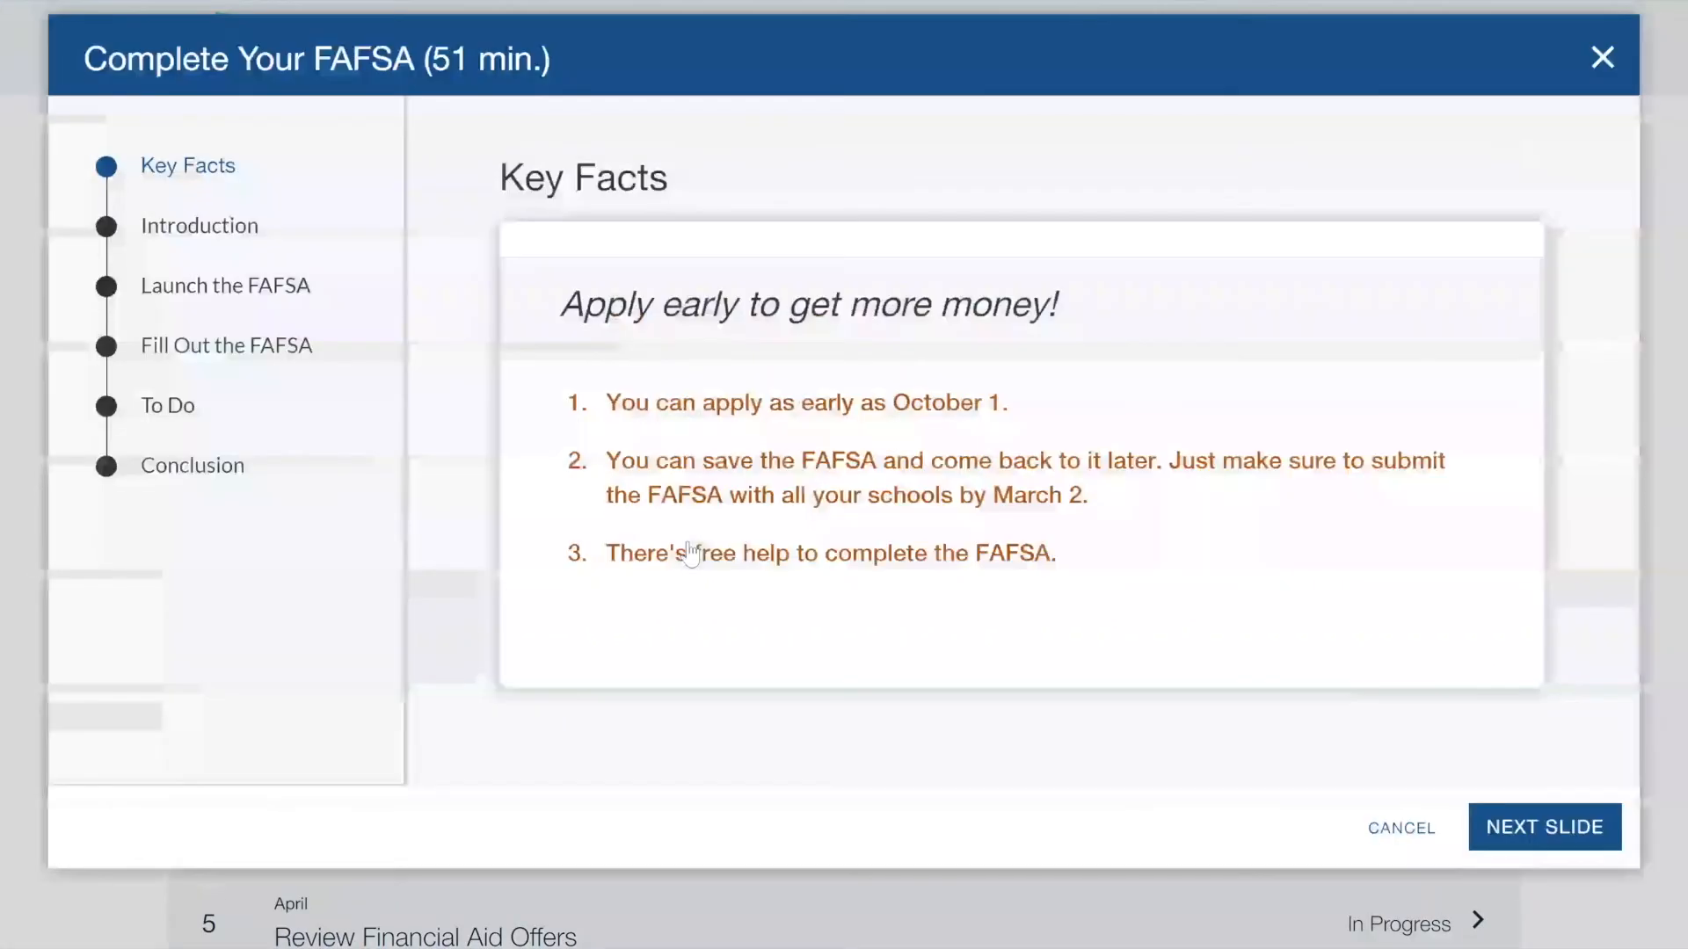
{"action": "left_click", "coordinate": [1563, 835]}
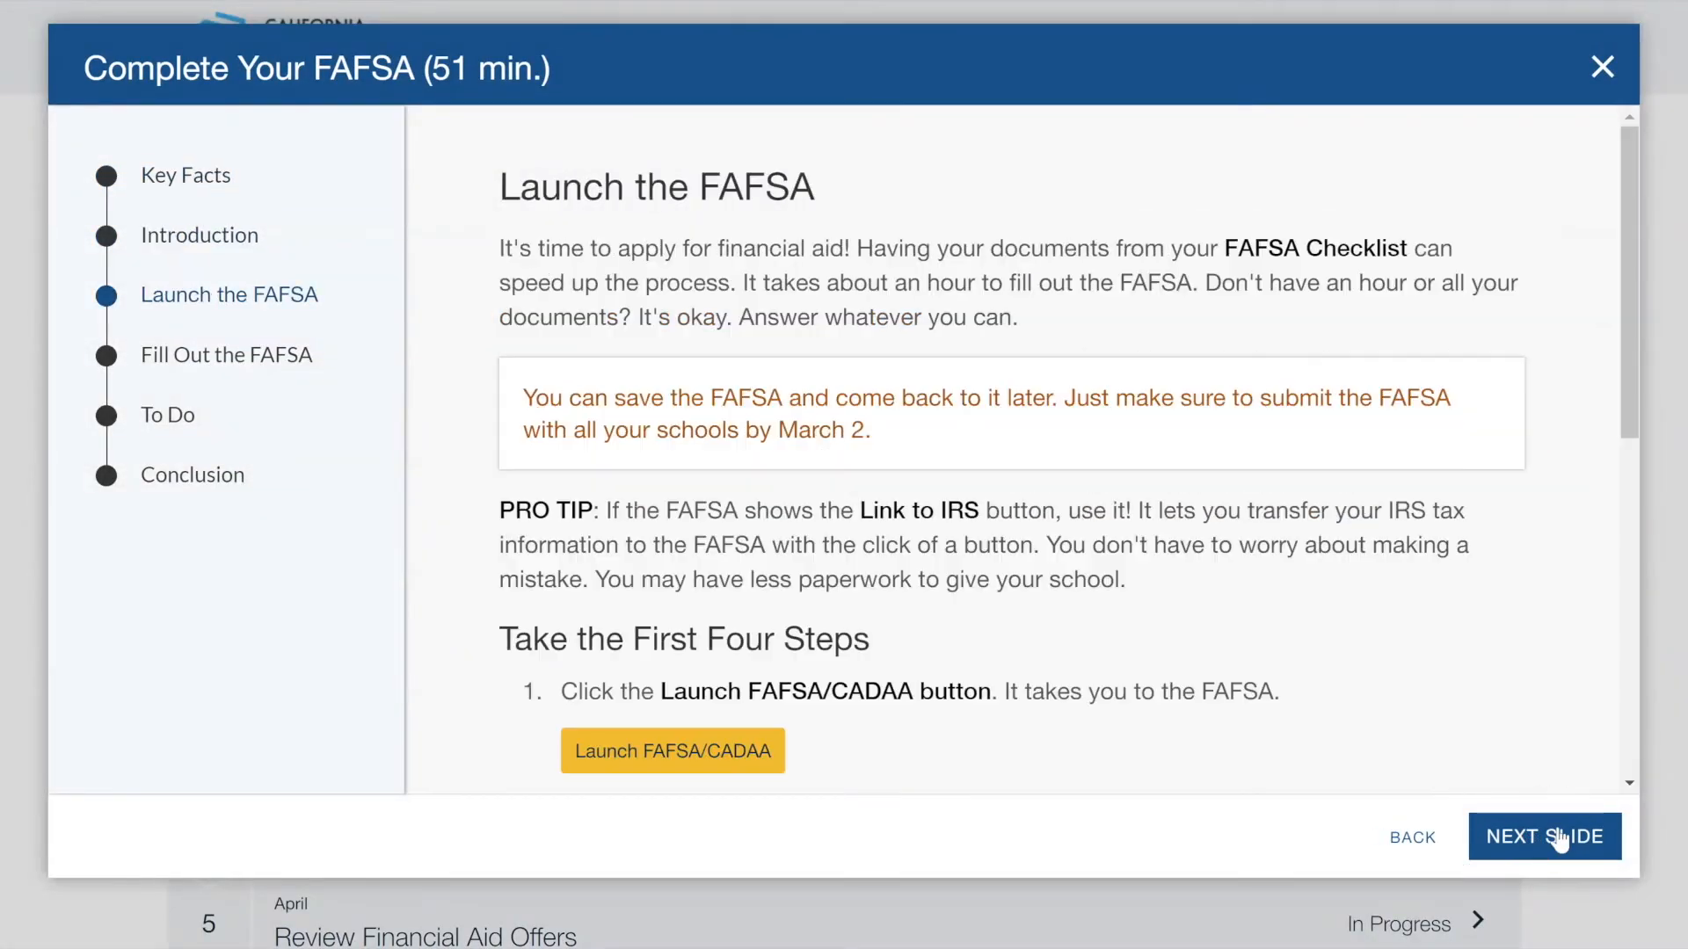
{"action": "scroll", "coordinate": [1029, 514], "scroll_direction": "down", "scroll_amount": 5}
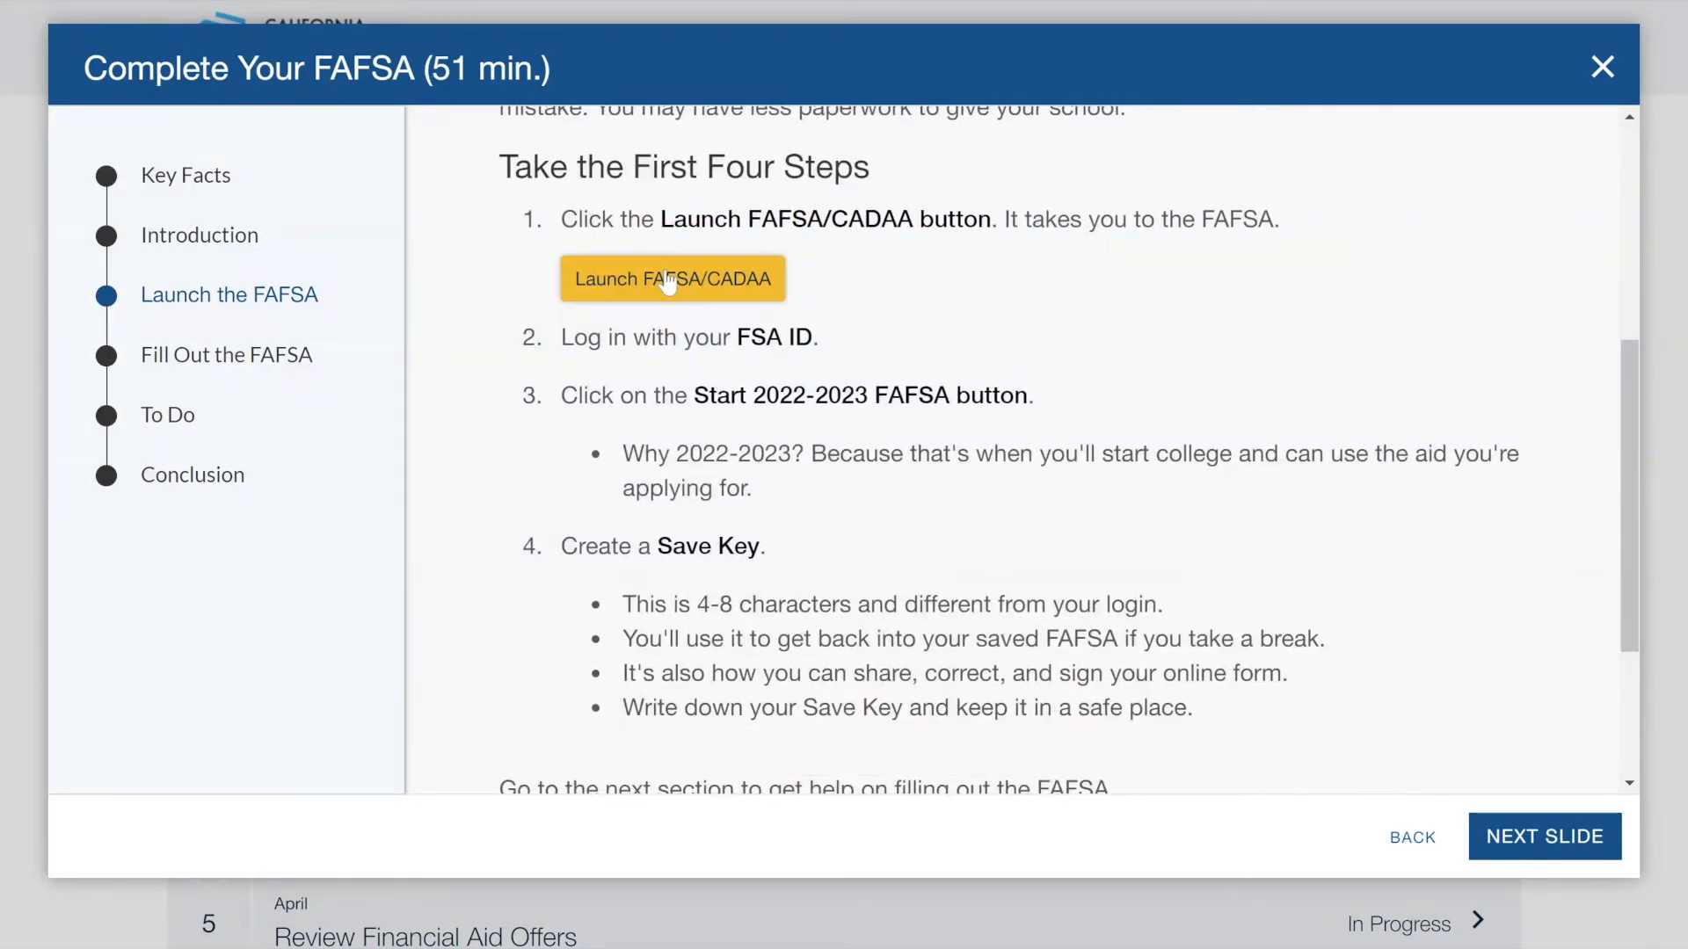
{"action": "left_click", "coordinate": [663, 278]}
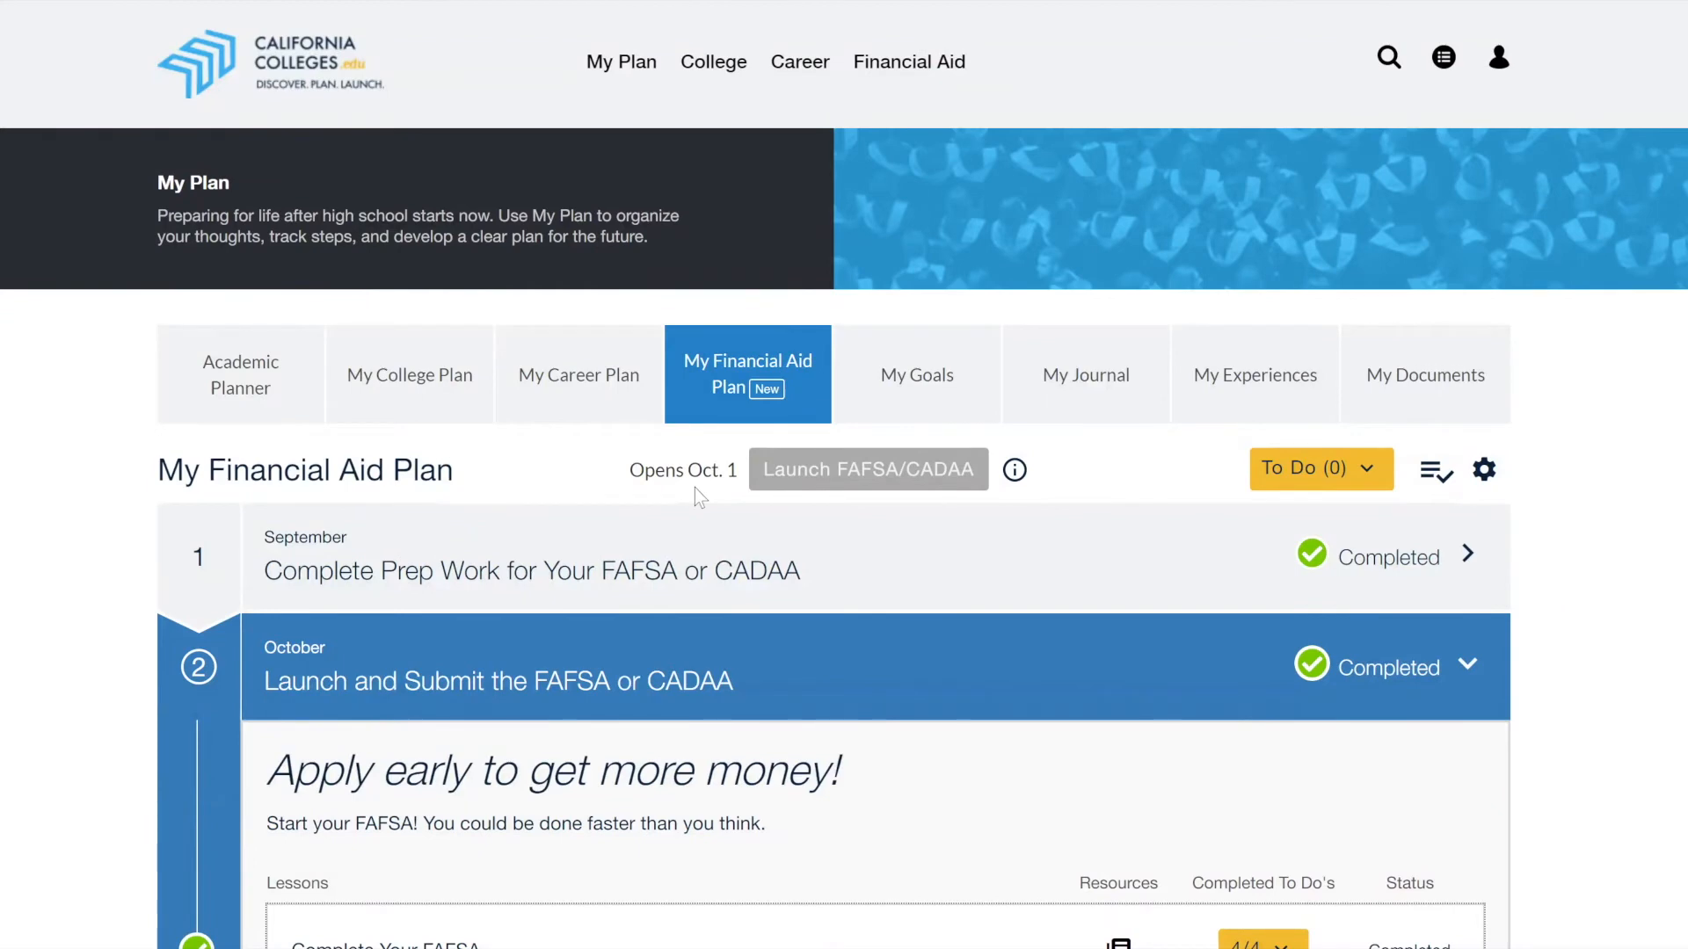
- Check the application's submission and Cal Grant GPA status, and expand February's Review the Student Aid Report and Cal Grant GPA section
{"action": "left_click", "coordinate": [1014, 471]}
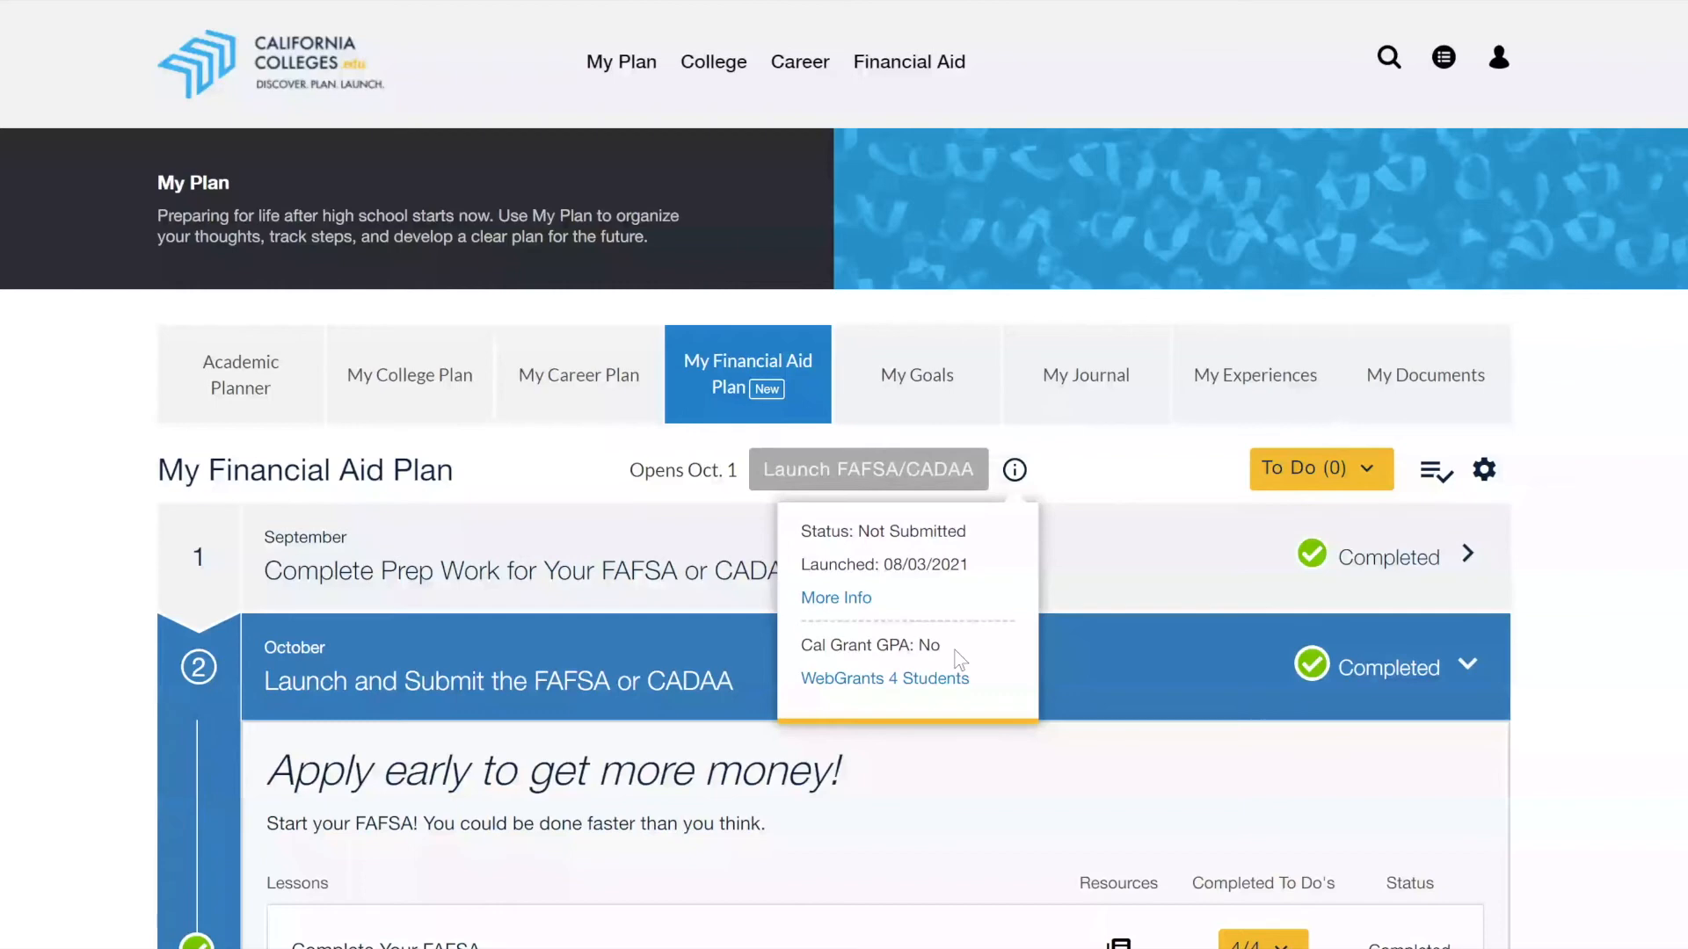
{"action": "scroll", "coordinate": [1008, 211], "scroll_direction": "down", "scroll_amount": 10}
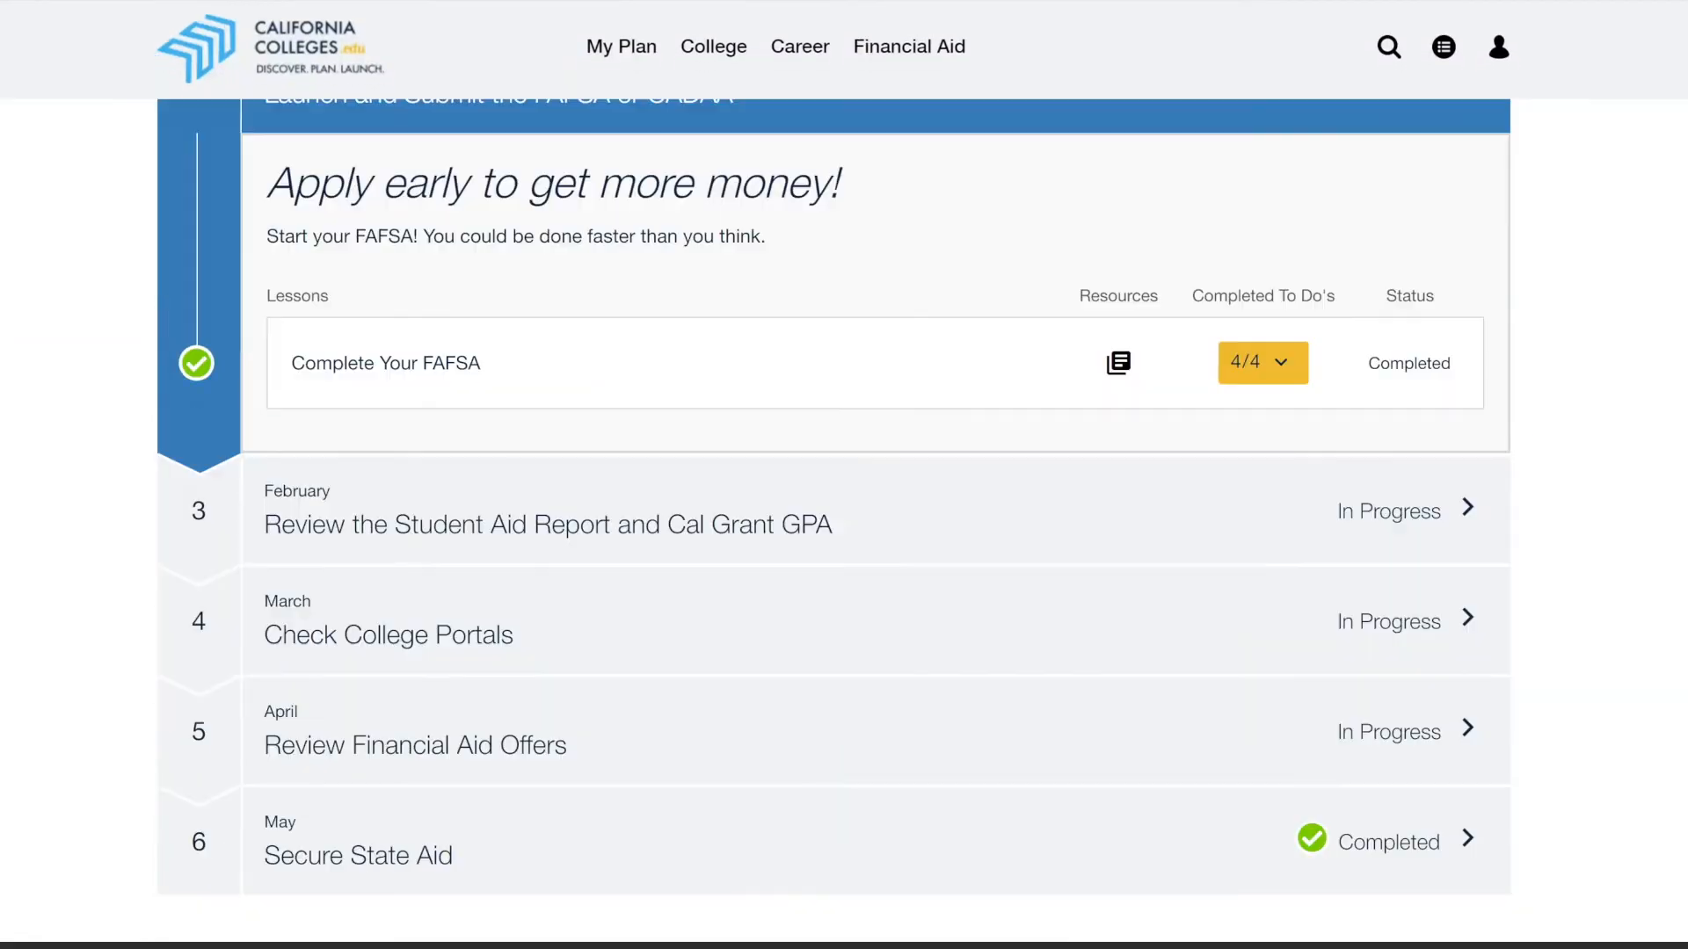
{"action": "left_click", "coordinate": [1008, 211]}
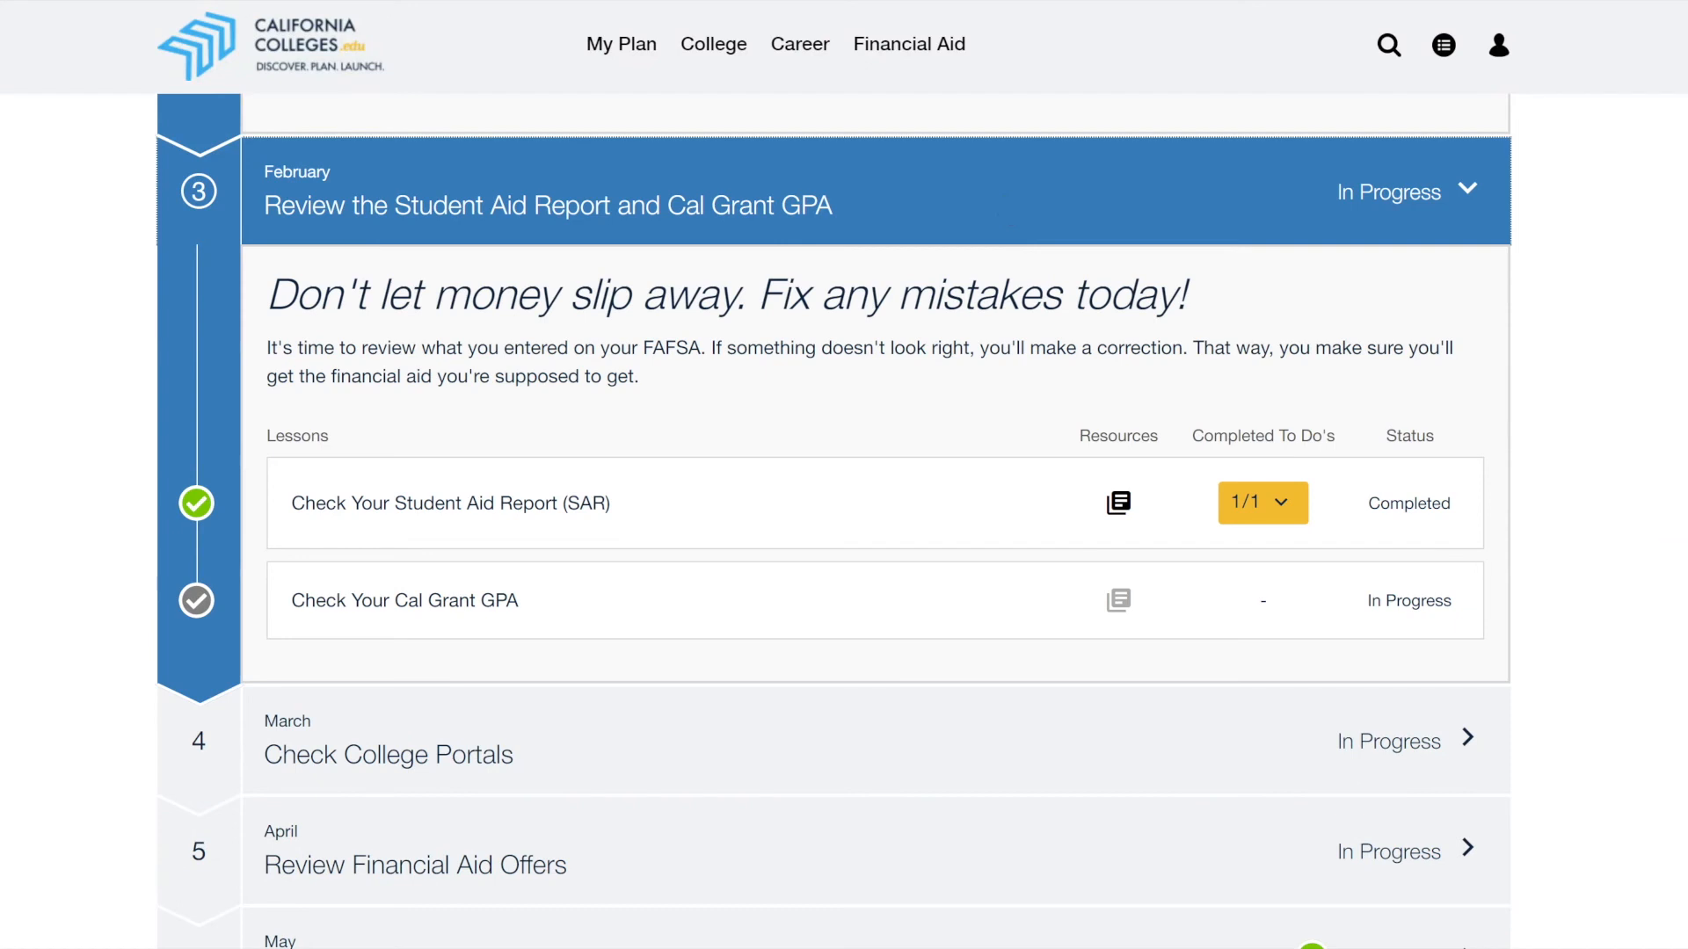
- Open the Check Your Student Aid Report (SAR) lesson and page through its slides
{"action": "left_click", "coordinate": [886, 516]}
{"action": "left_click", "coordinate": [1518, 840]}
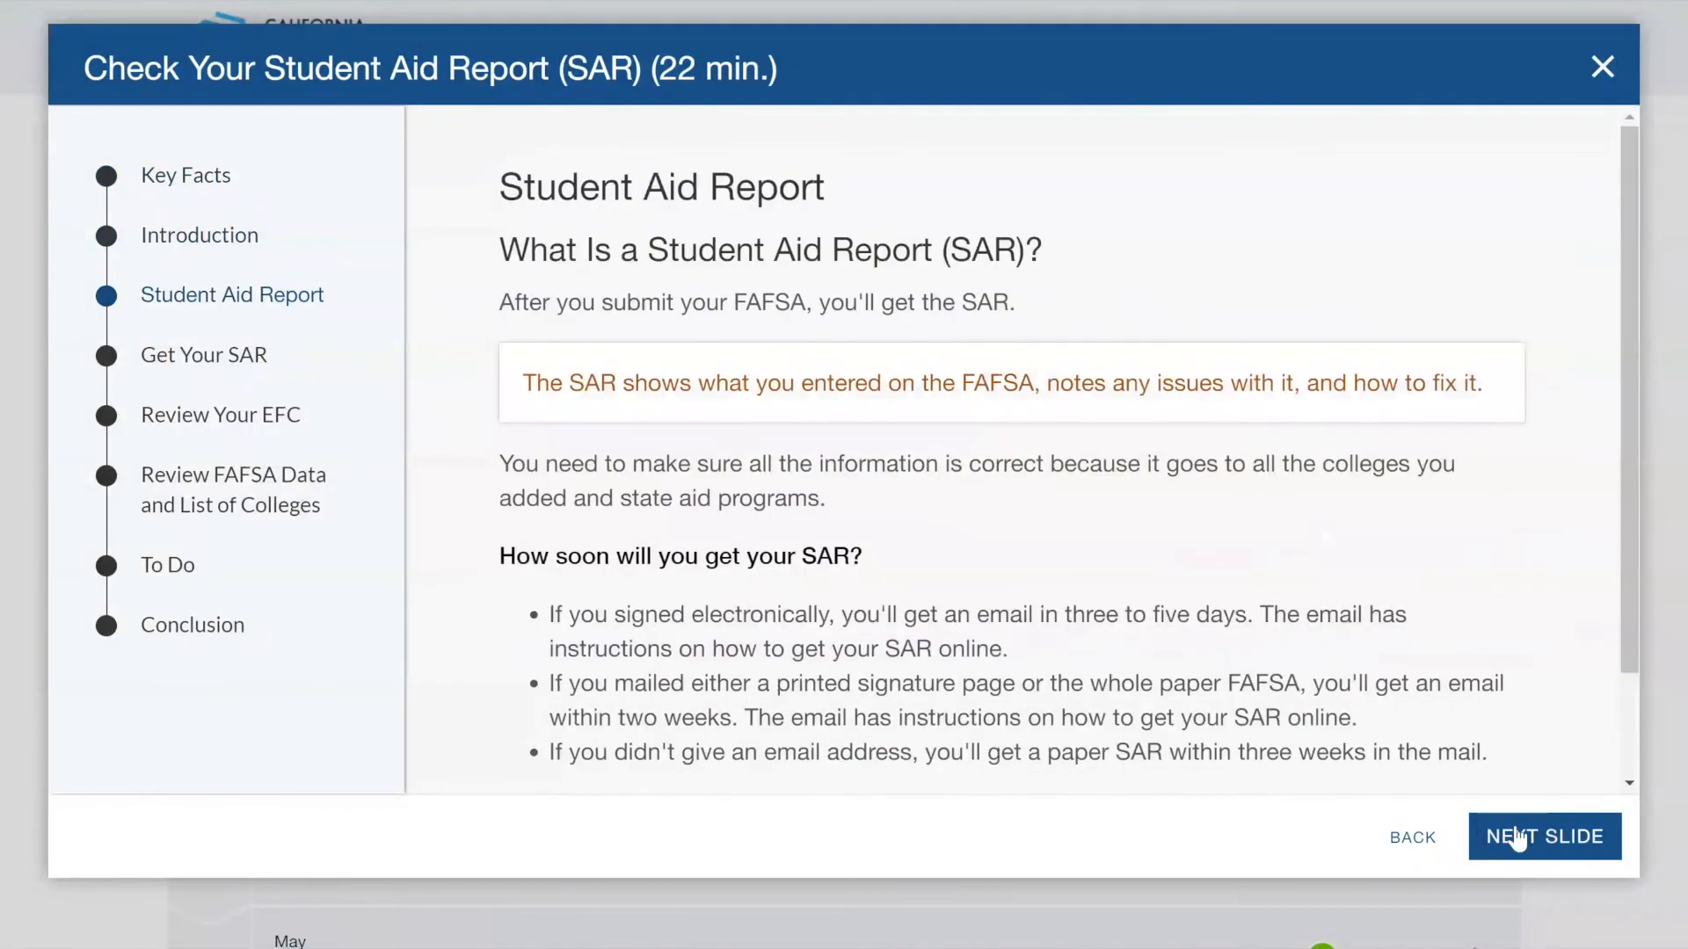
{"action": "left_click", "coordinate": [1518, 840]}
{"action": "left_click", "coordinate": [1518, 837]}
{"action": "left_click", "coordinate": [1518, 837]}
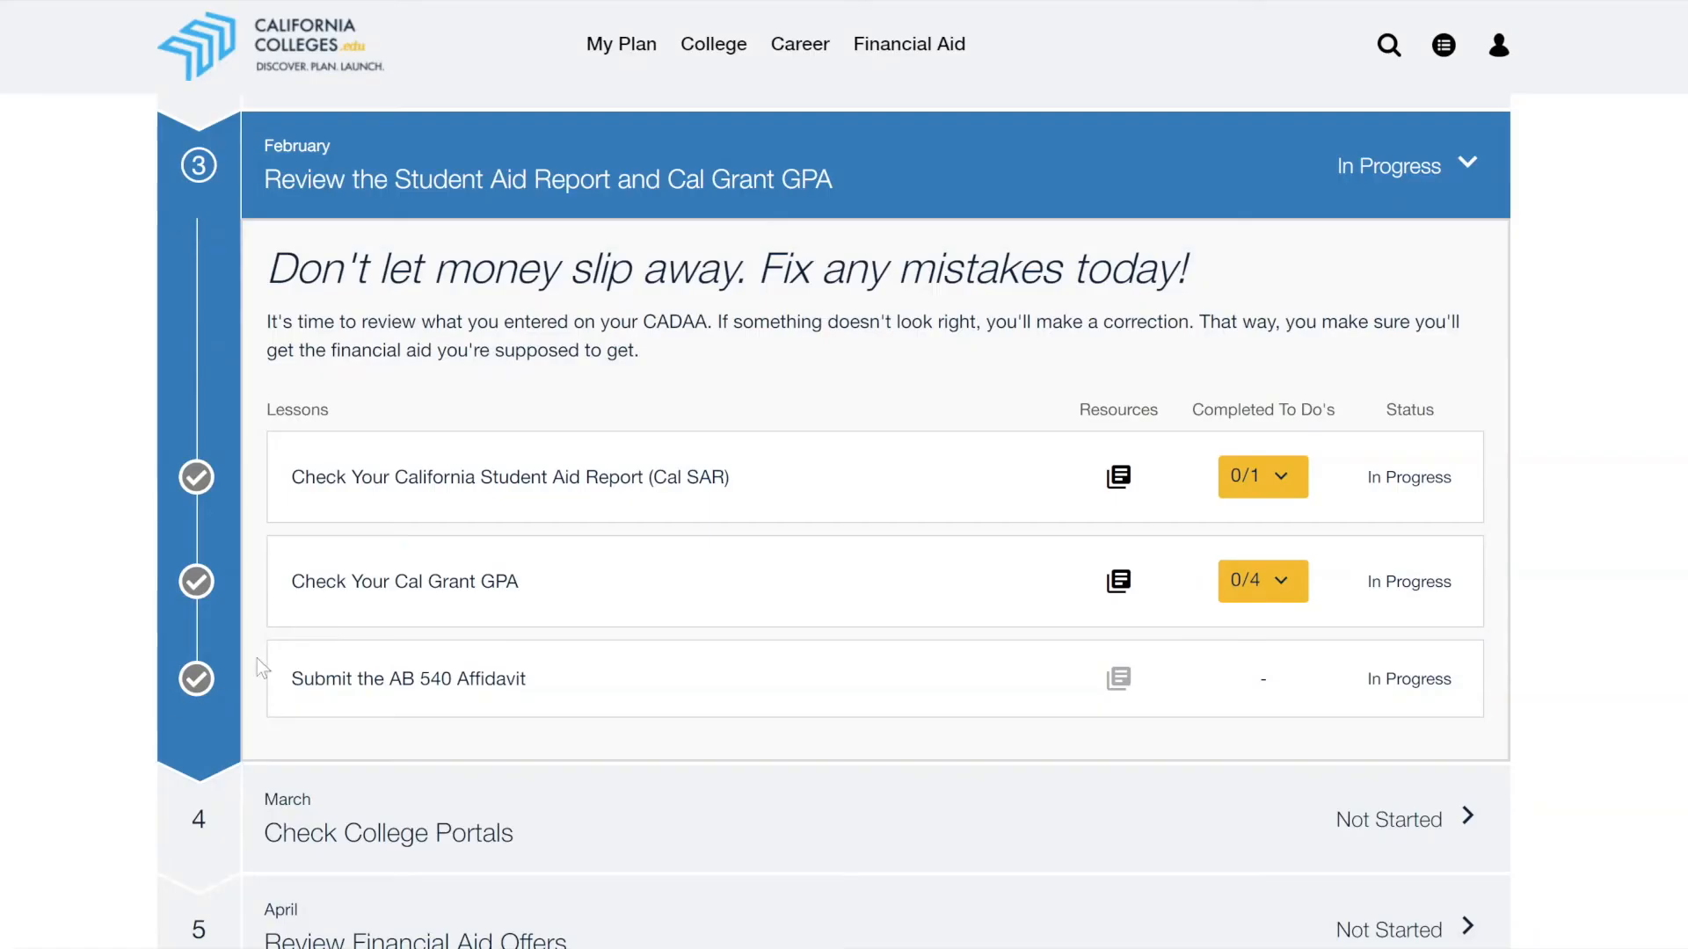
- Open the Submit the AB 540 Affidavit lesson and page through its first slides
{"action": "left_click", "coordinate": [339, 687]}
{"action": "left_click", "coordinate": [1511, 839]}
{"action": "left_click", "coordinate": [1510, 839]}
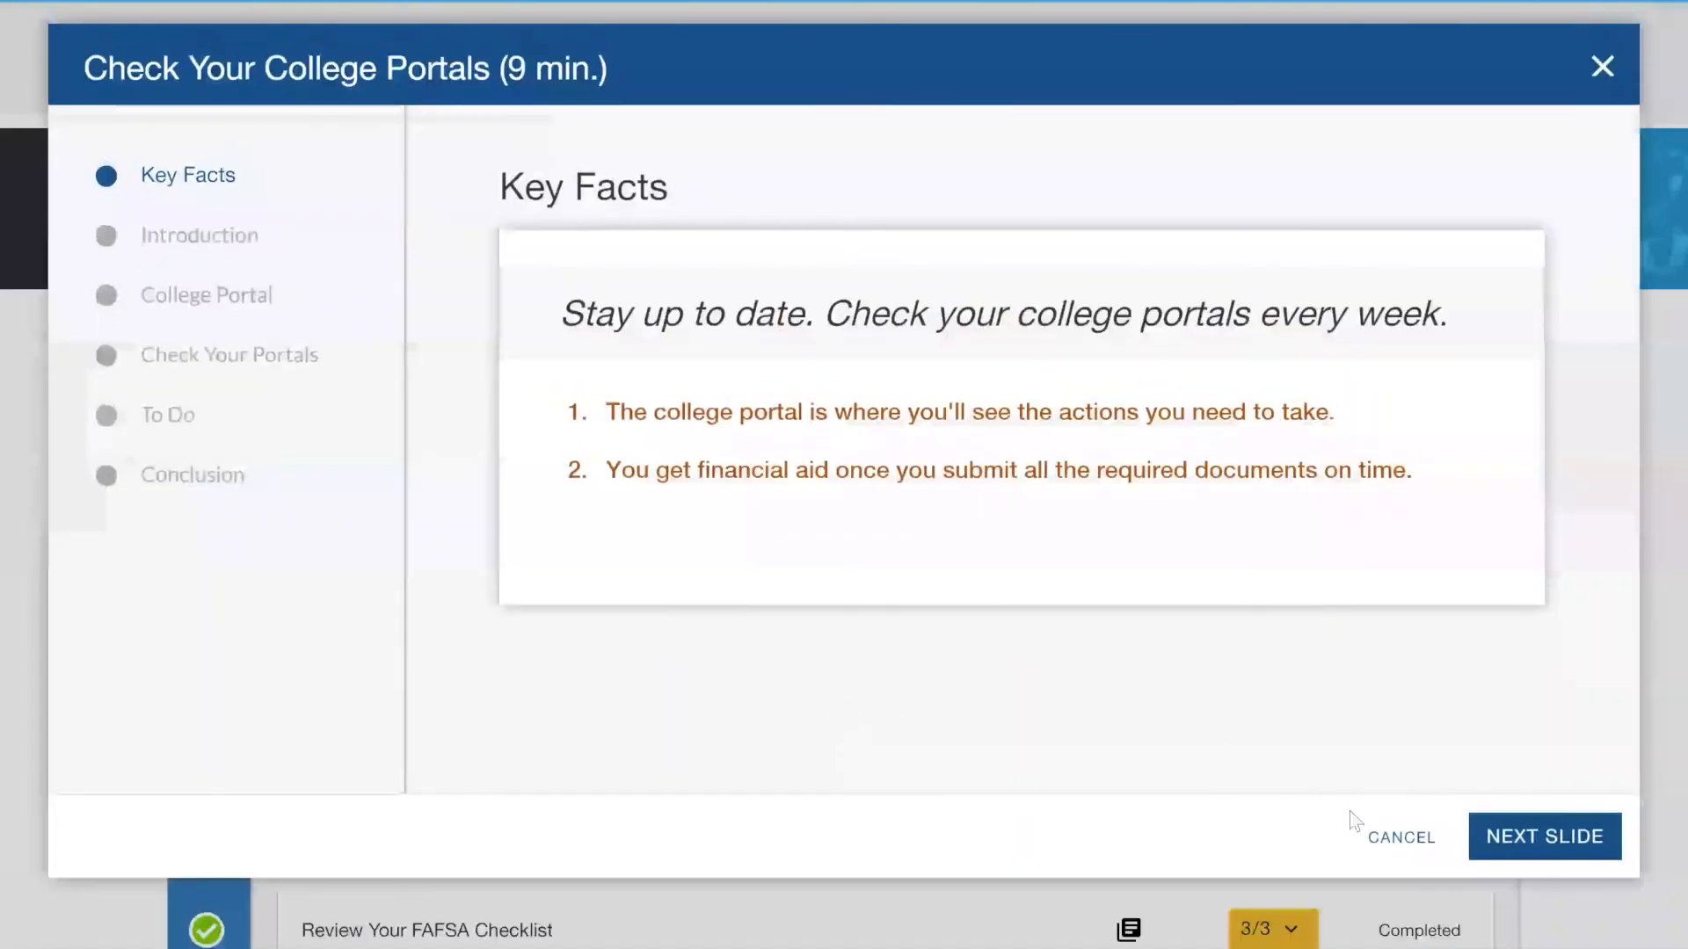
- Page through the slides of the Check Your College Portals lesson
{"action": "left_click", "coordinate": [1526, 853]}
{"action": "left_click", "coordinate": [1527, 856]}
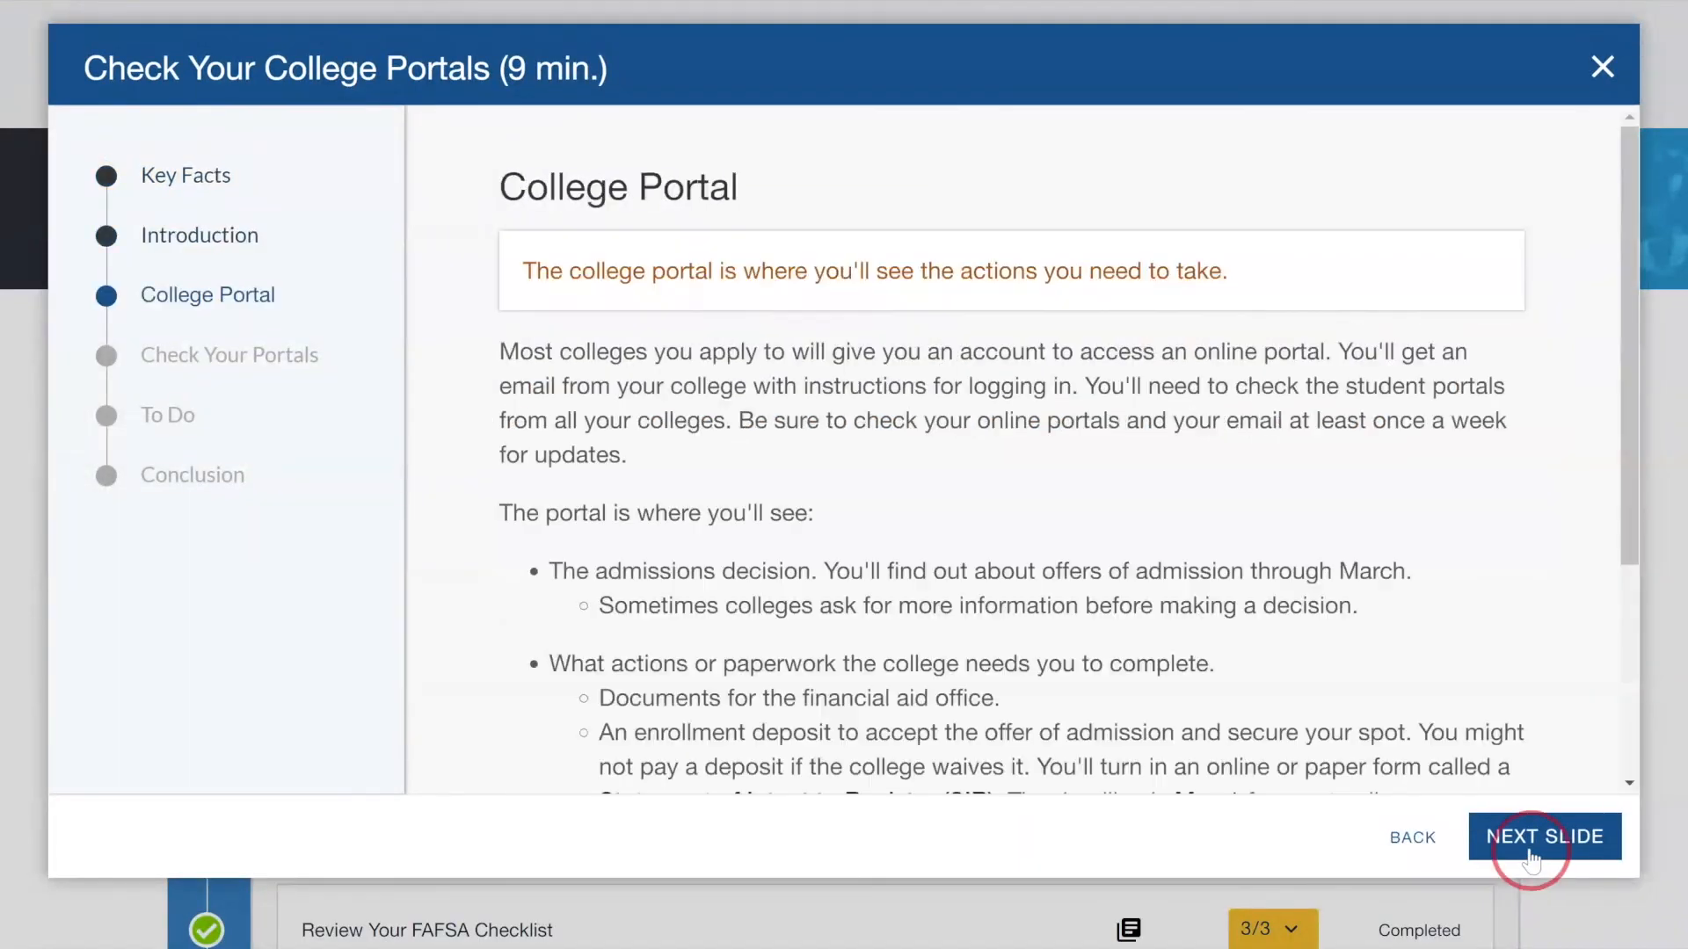
{"action": "left_click", "coordinate": [1530, 859]}
{"action": "left_click", "coordinate": [1530, 857]}
{"action": "left_click", "coordinate": [1530, 857]}
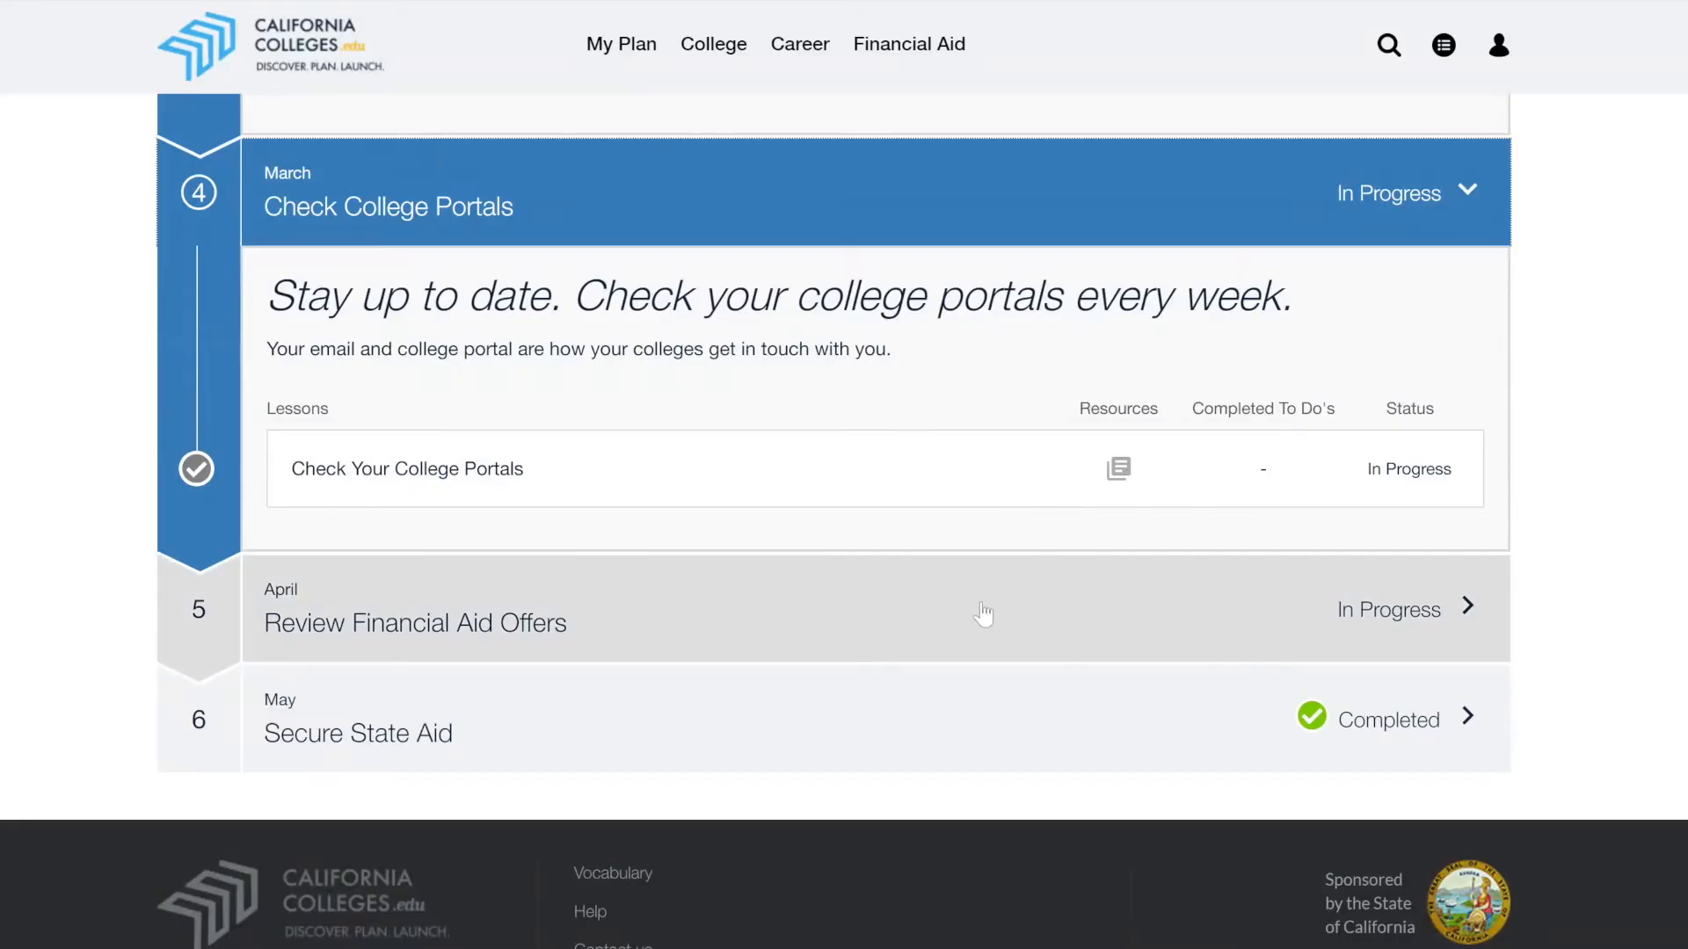
- Open April's Compare Financial Aid Offers lesson and go to the Financial Aid Offer Comparison Tool instructions on the Compare Offers slide
{"action": "left_click", "coordinate": [983, 614]}
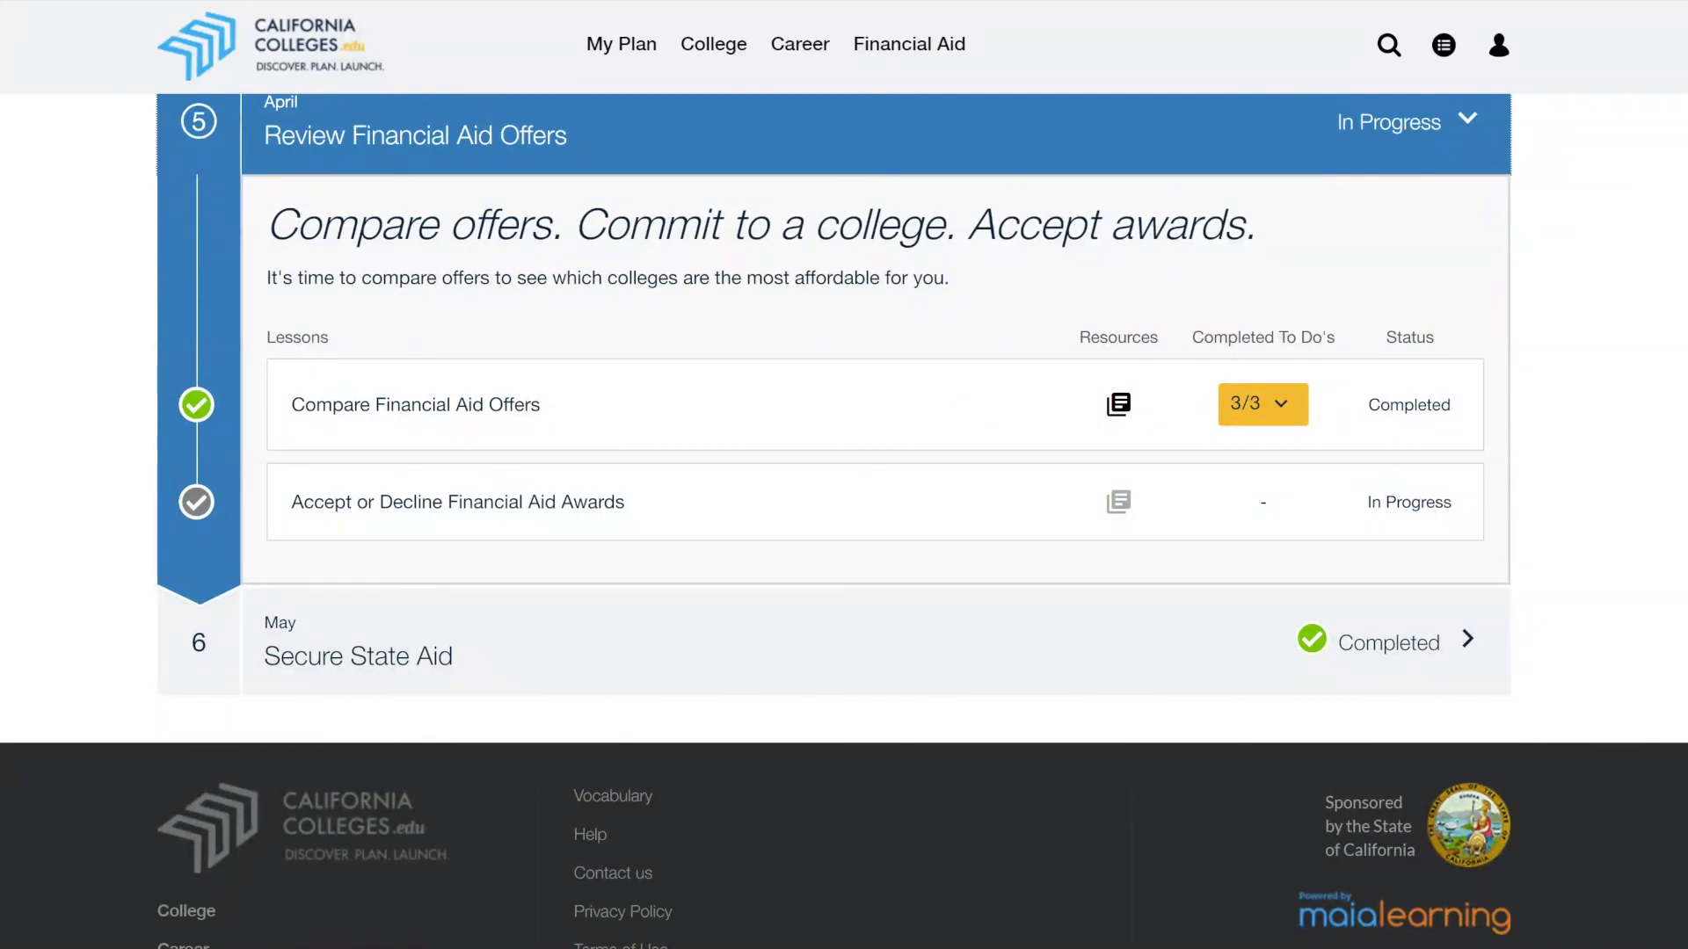
{"action": "left_click", "coordinate": [851, 404]}
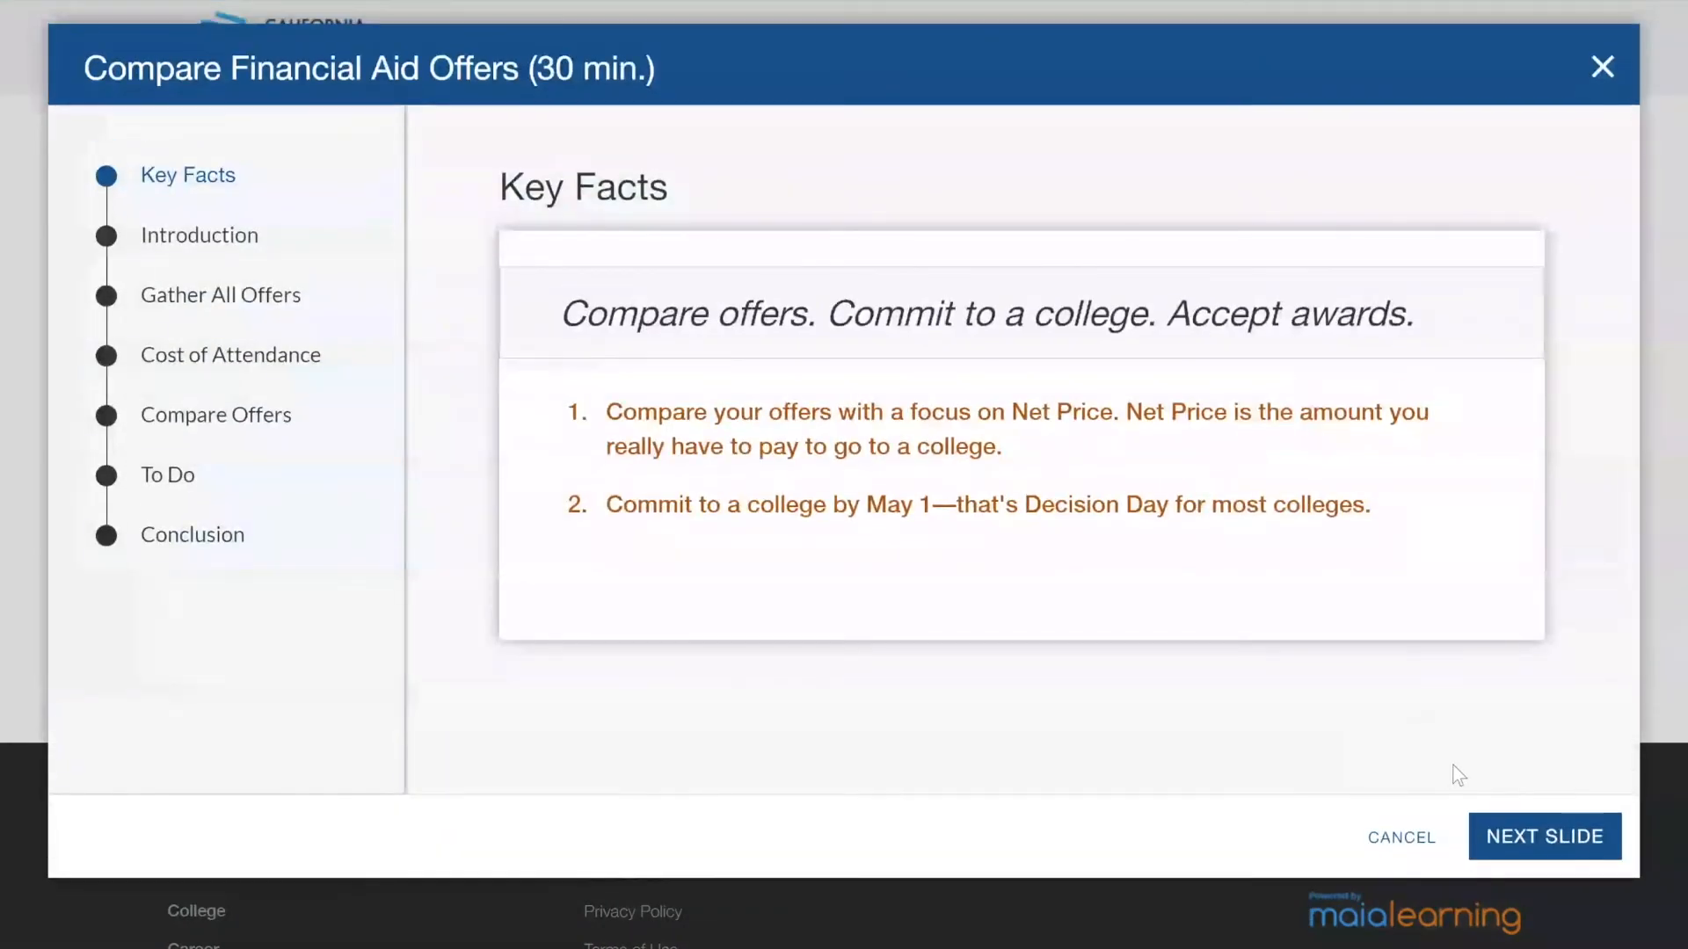
{"action": "left_click", "coordinate": [1498, 836]}
{"action": "left_click", "coordinate": [1501, 833]}
{"action": "left_click", "coordinate": [1501, 833]}
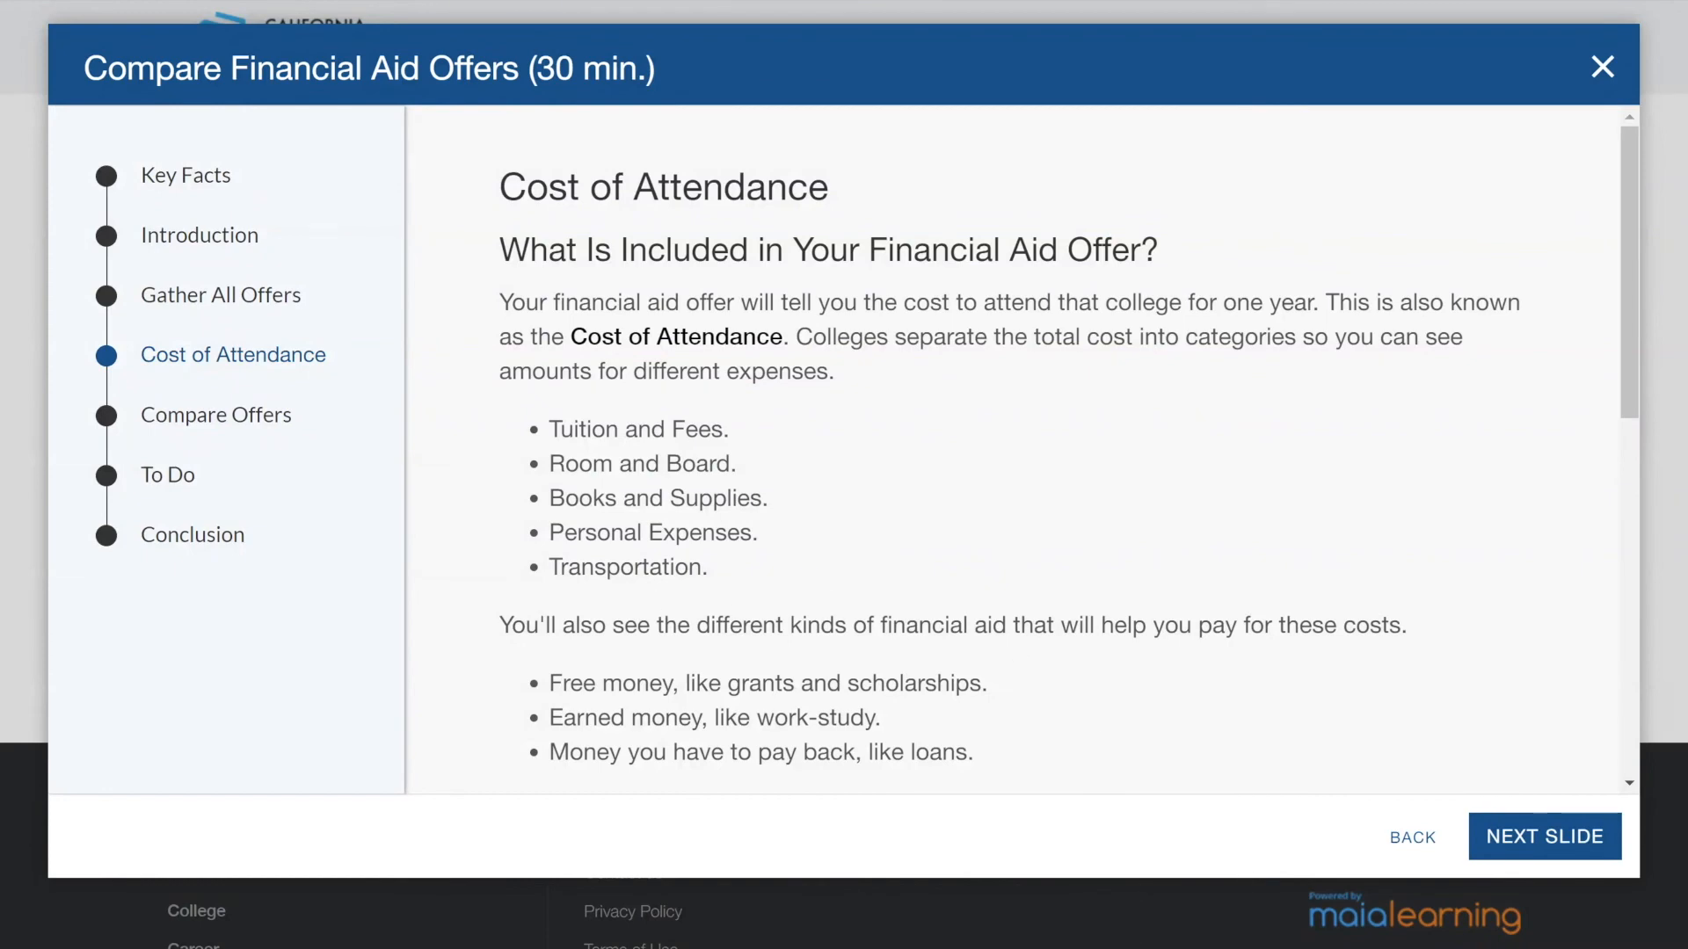
{"action": "left_click", "coordinate": [1499, 848]}
{"action": "scroll", "coordinate": [1242, 655], "scroll_direction": "down", "scroll_amount": 3}
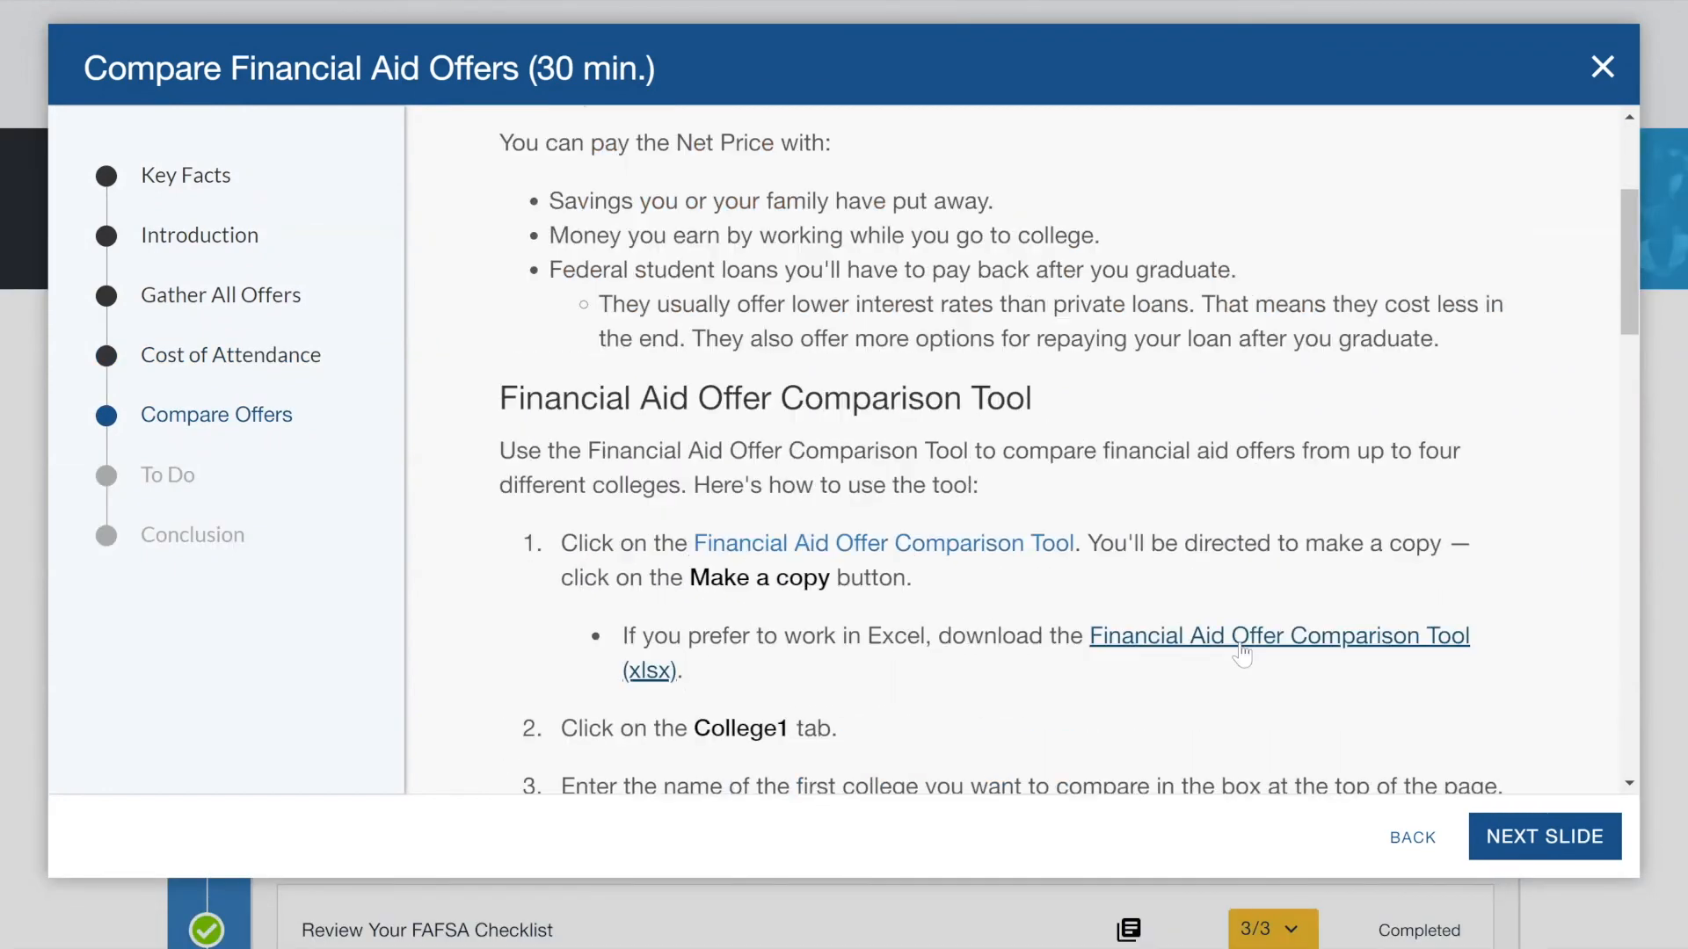
- Open the Financial Aid Offer Comparison Tool from the lesson and make a copy of it in Google Sheets
{"action": "scroll", "coordinate": [1242, 655], "scroll_direction": "down", "scroll_amount": 2}
{"action": "left_click", "coordinate": [839, 338]}
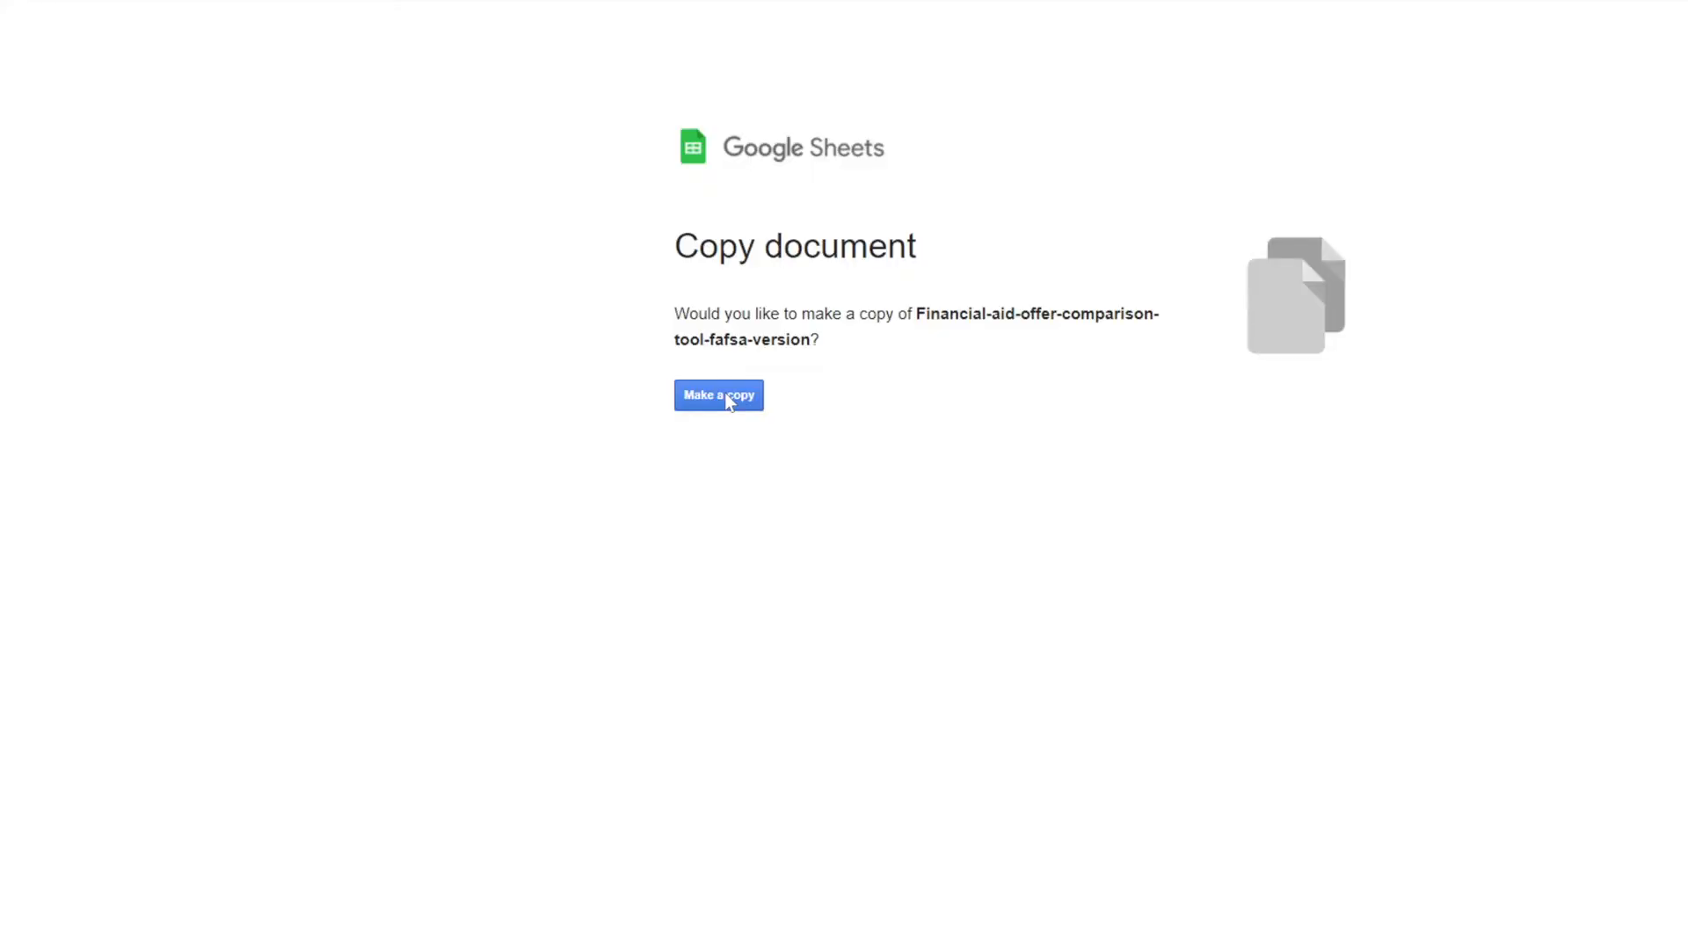
{"action": "left_click", "coordinate": [723, 396]}
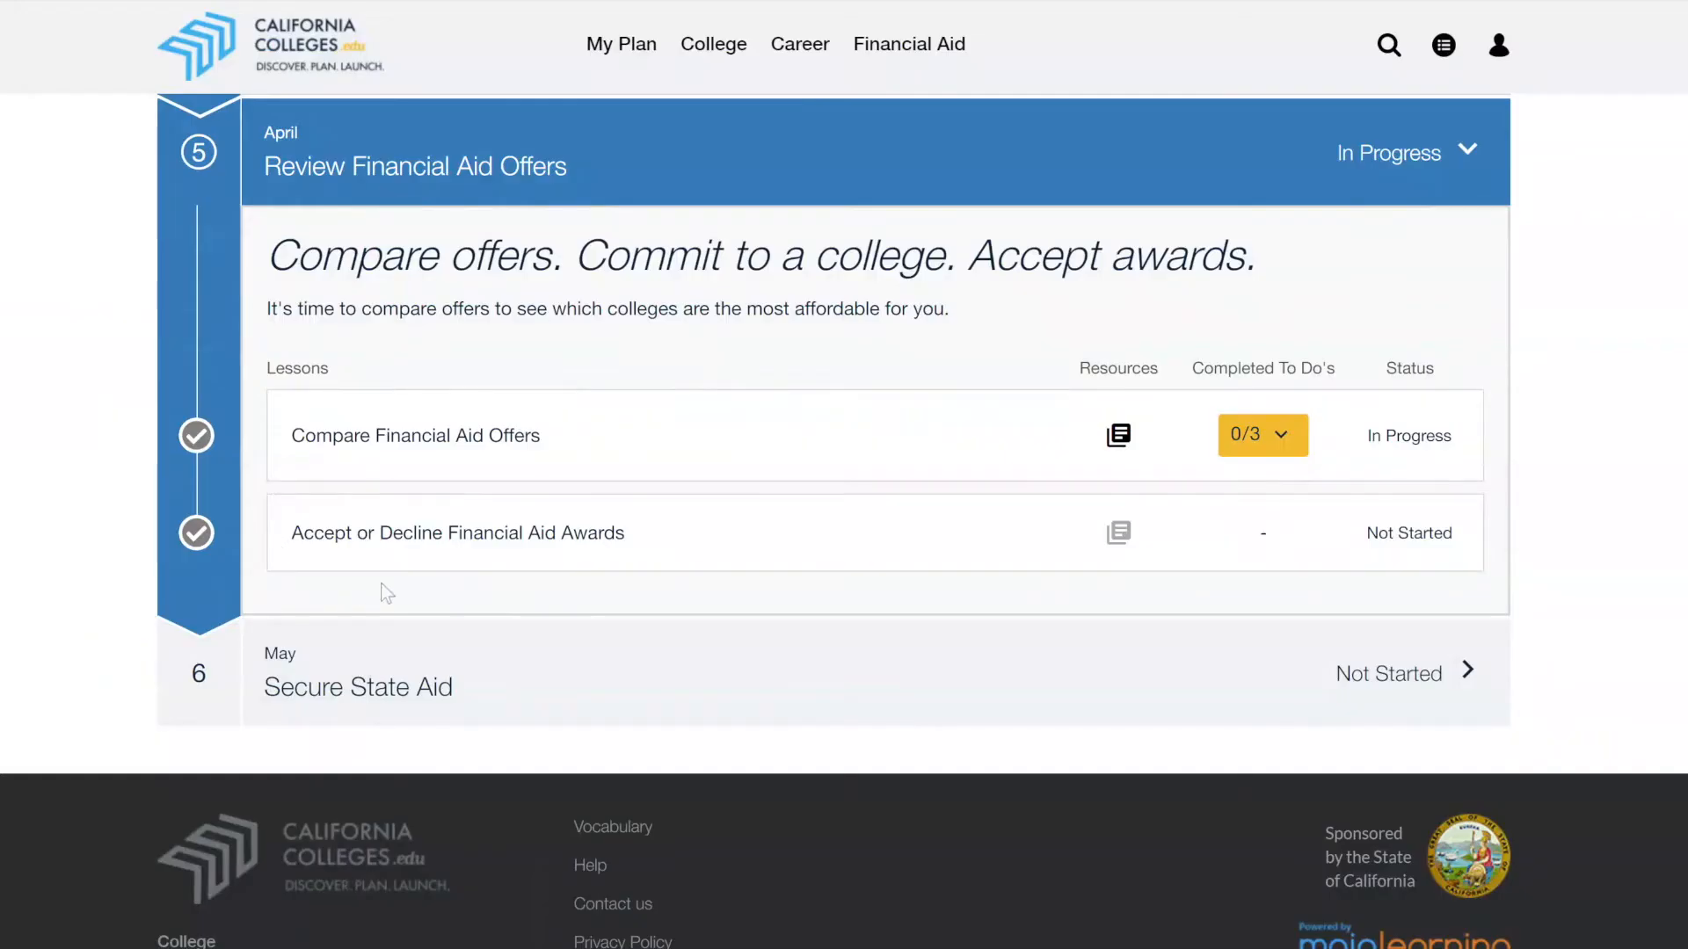
- Open May's Complete the Next Steps on WebGrants 4 Students lesson and follow the WebGrants 4 Students link on the State Grants slide
{"action": "left_click", "coordinate": [554, 703]}
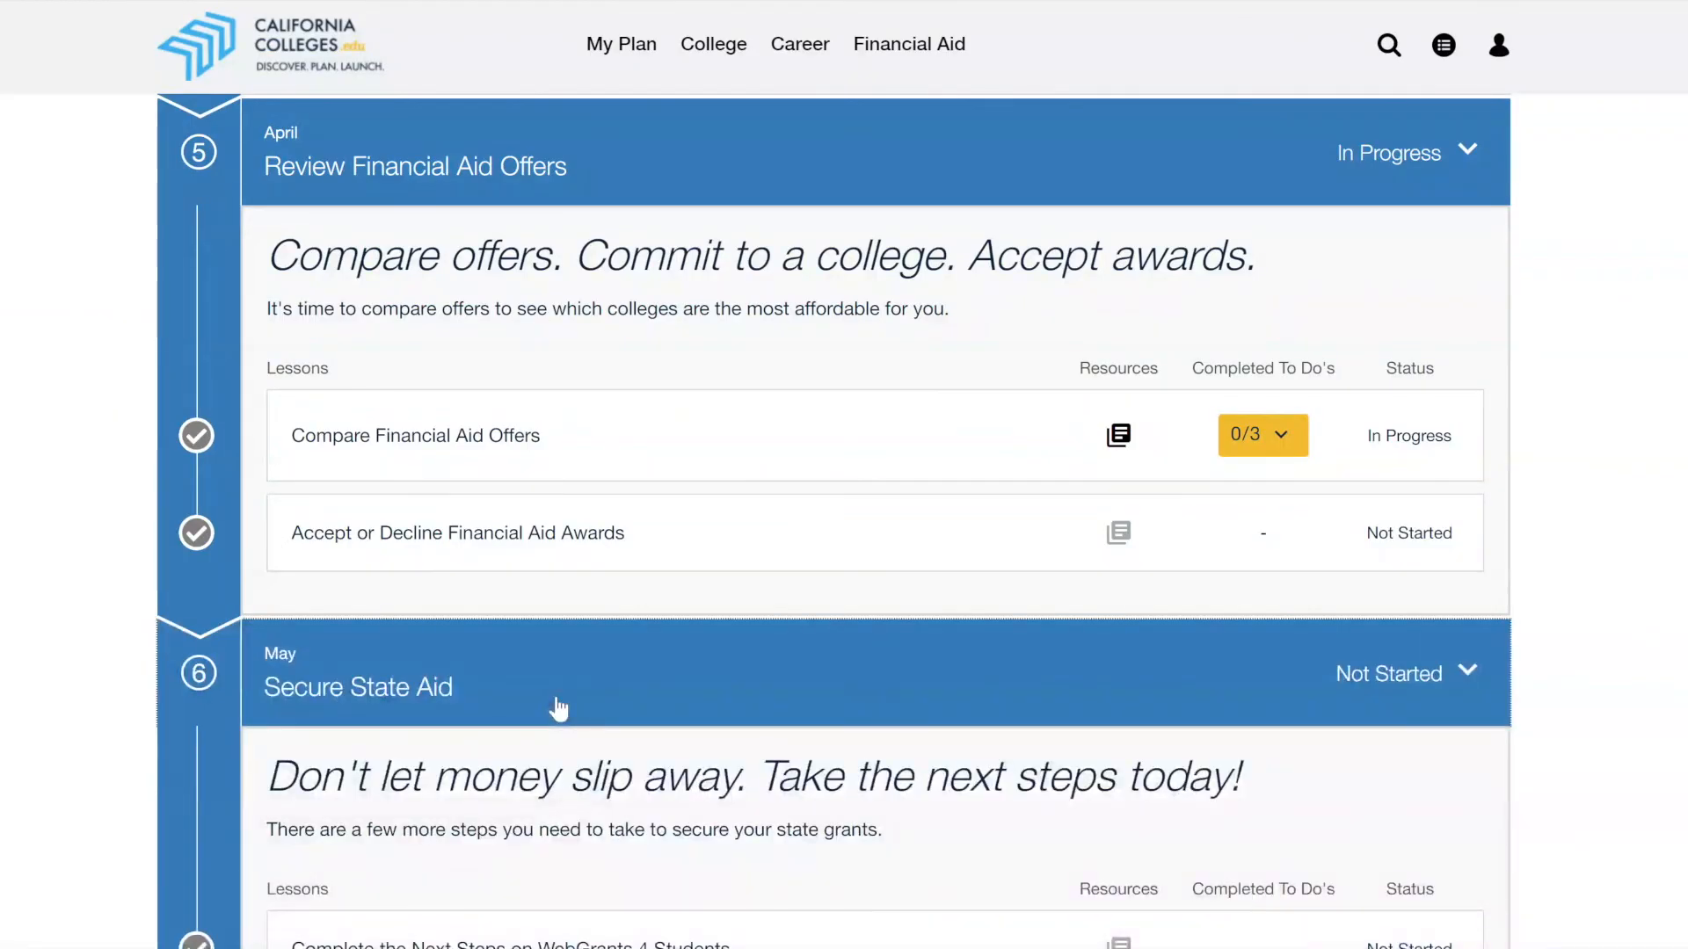
{"action": "scroll", "coordinate": [567, 683], "scroll_direction": "down", "scroll_amount": 3}
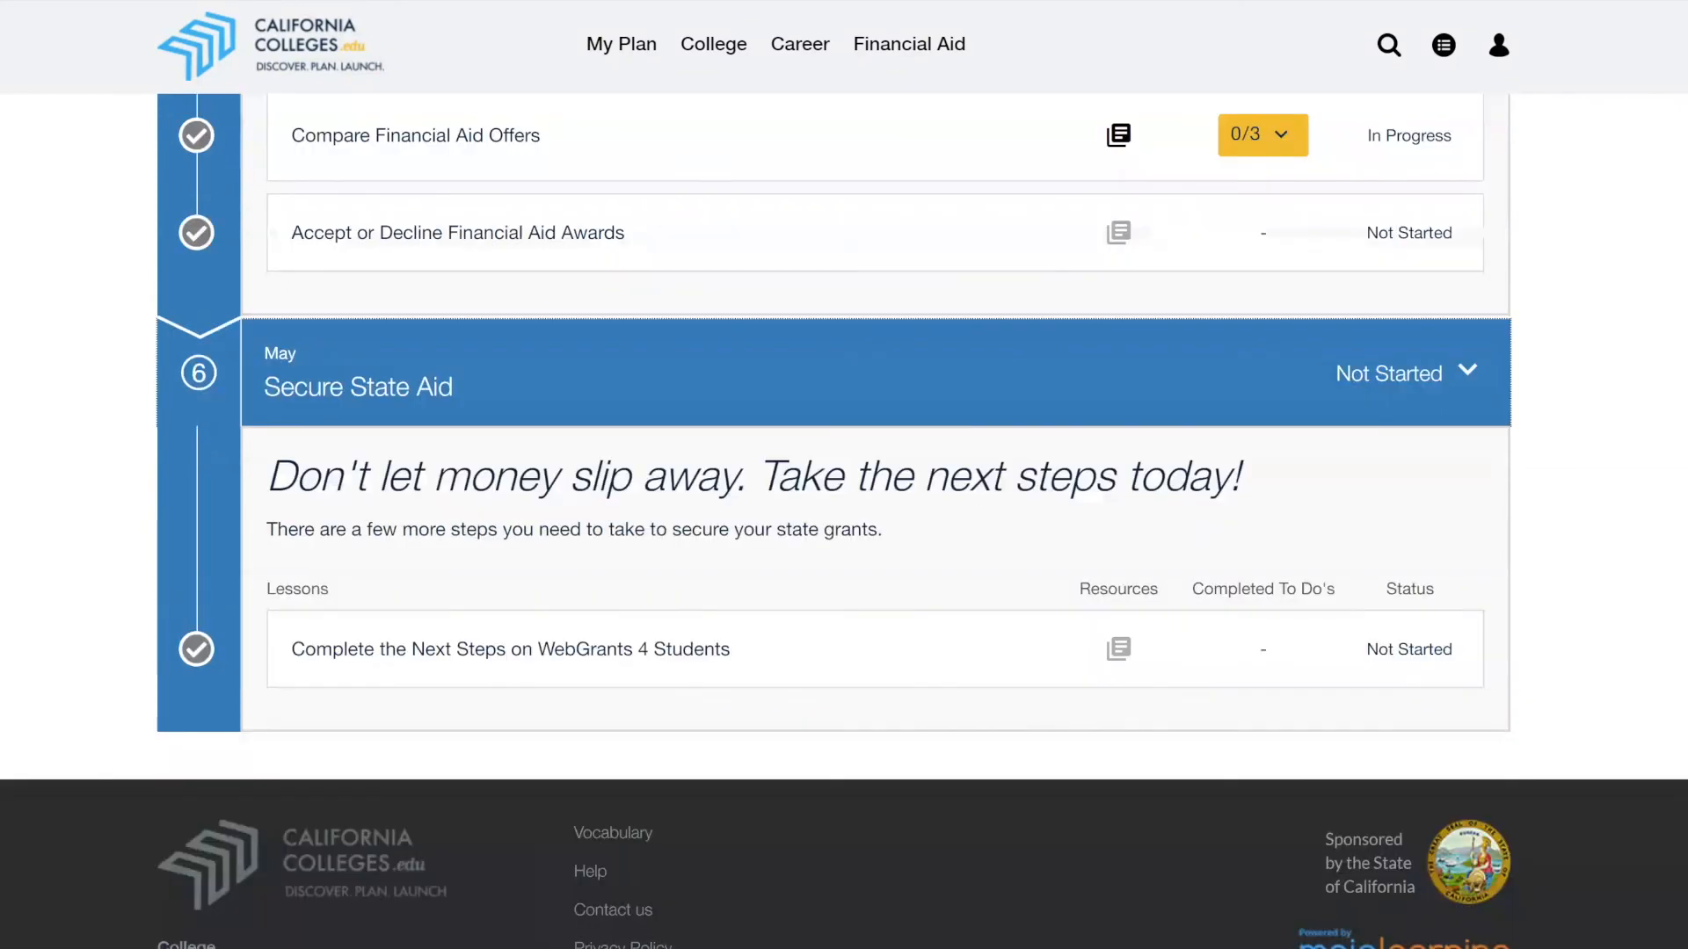
{"action": "left_click", "coordinate": [567, 683]}
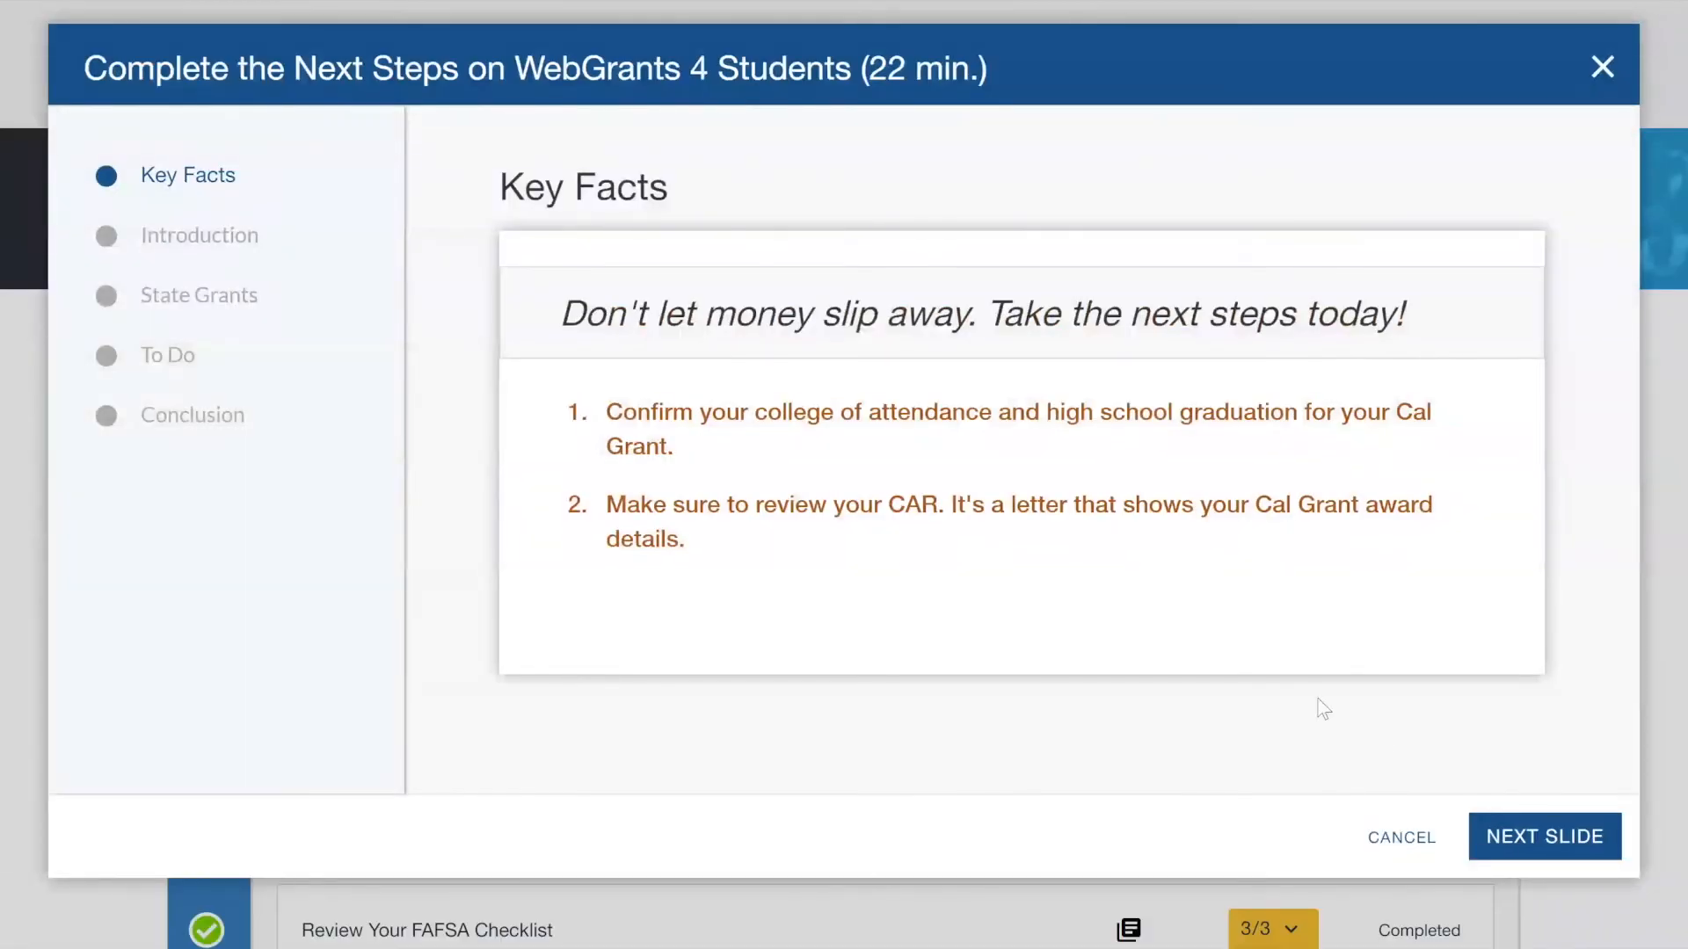
{"action": "left_click", "coordinate": [1527, 846]}
{"action": "left_click", "coordinate": [1526, 845]}
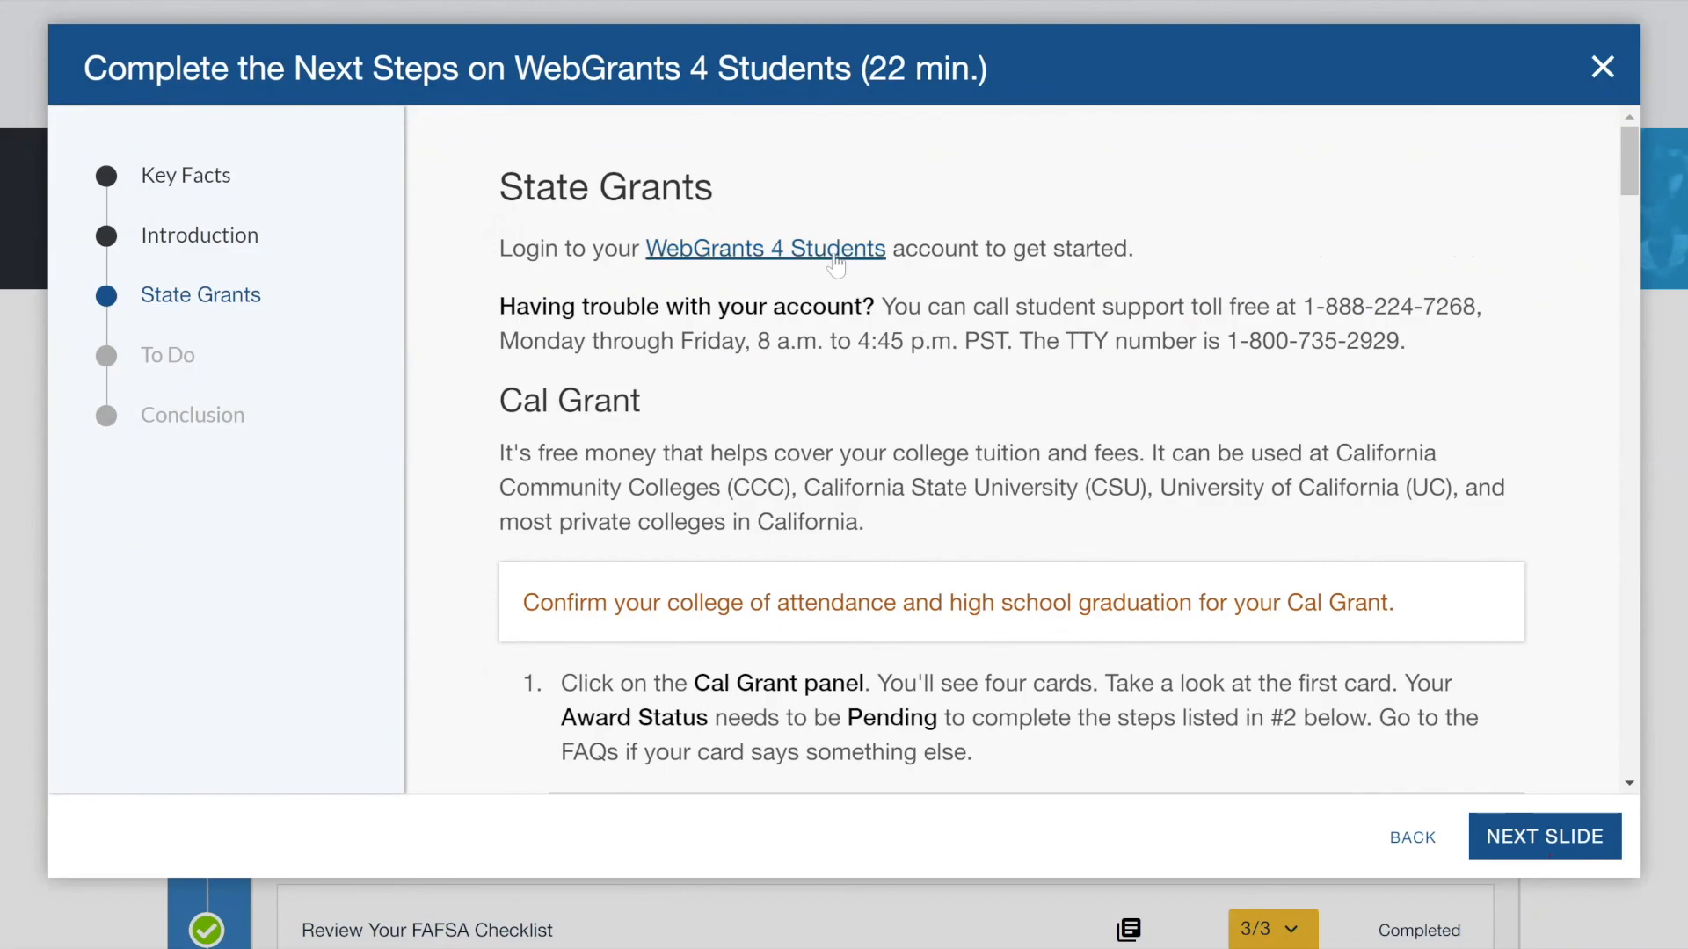
{"action": "left_click", "coordinate": [763, 262]}
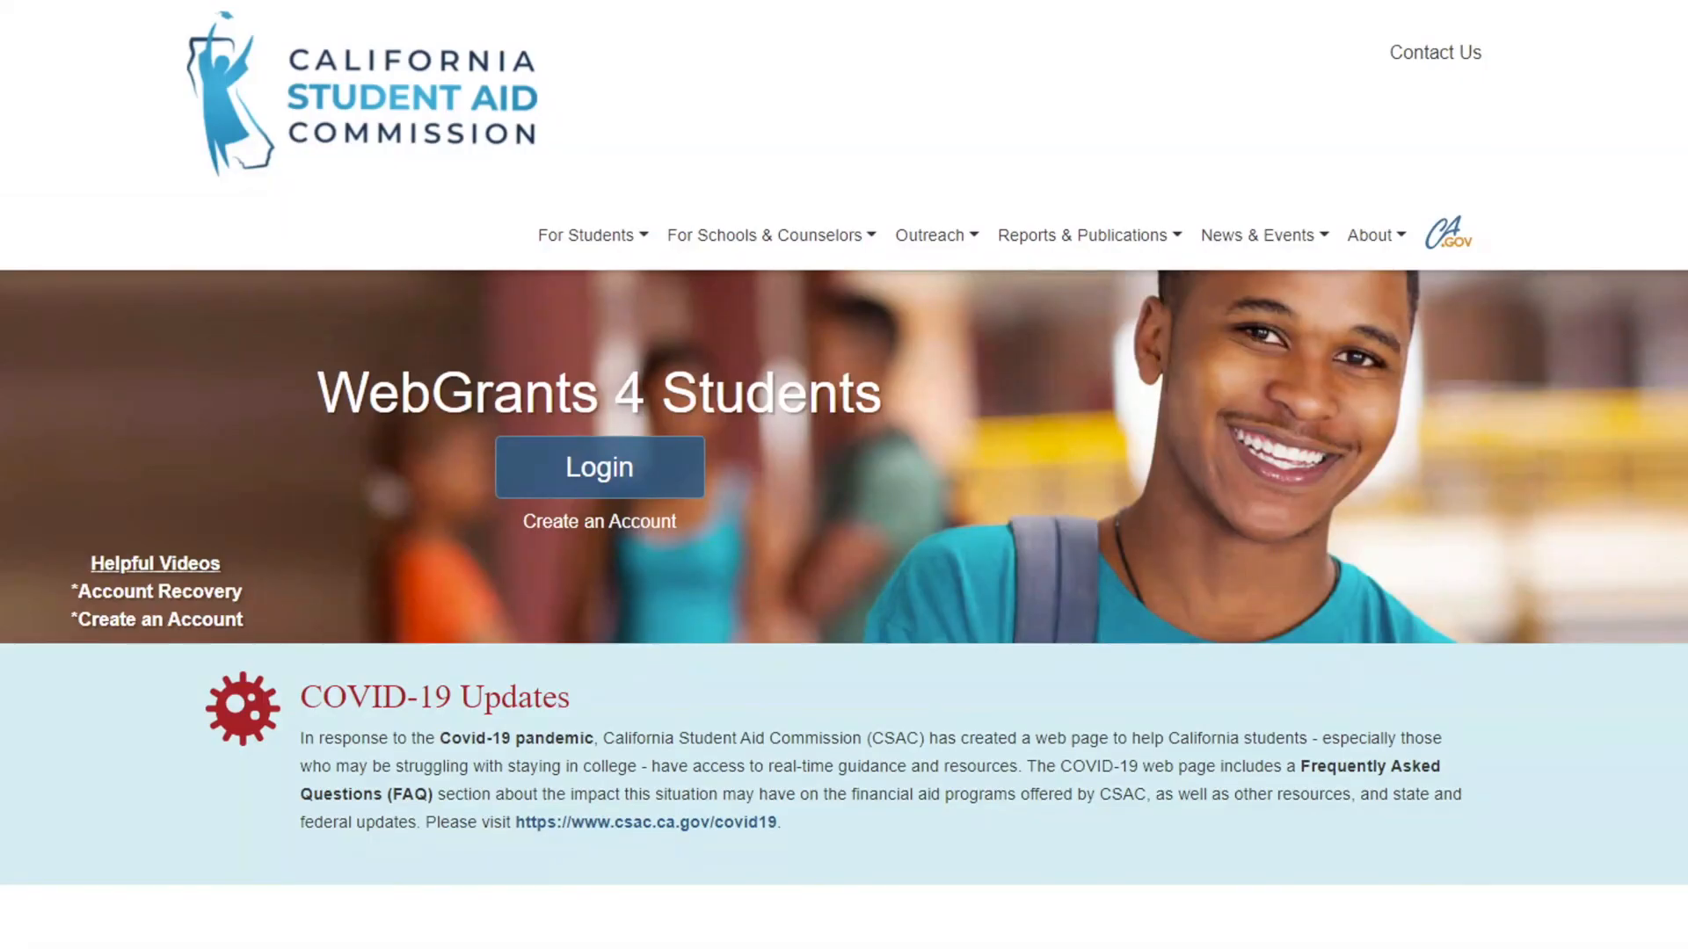